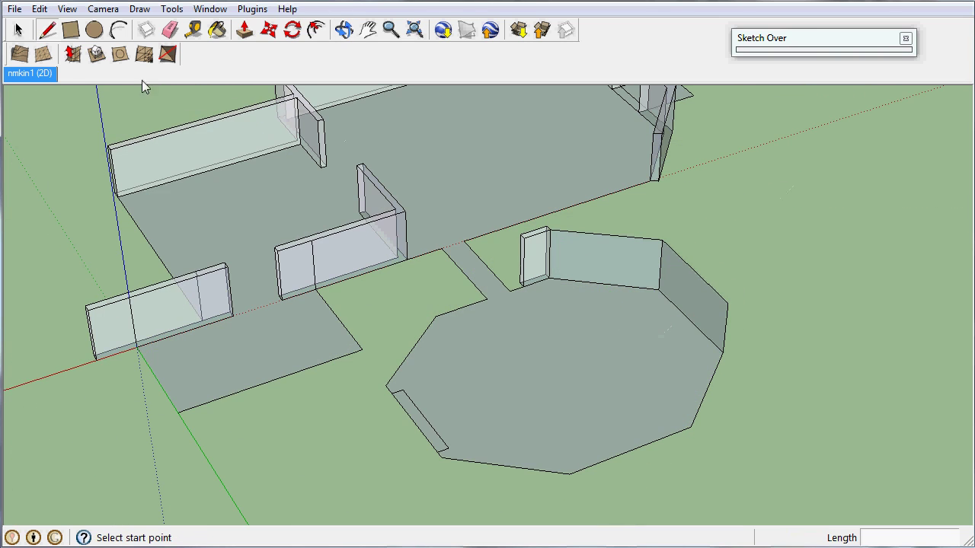
# Restore the nmkin1 (2D) photo-matched view over the game-level photo and adjust the zoom
pyautogui.click(30, 74)
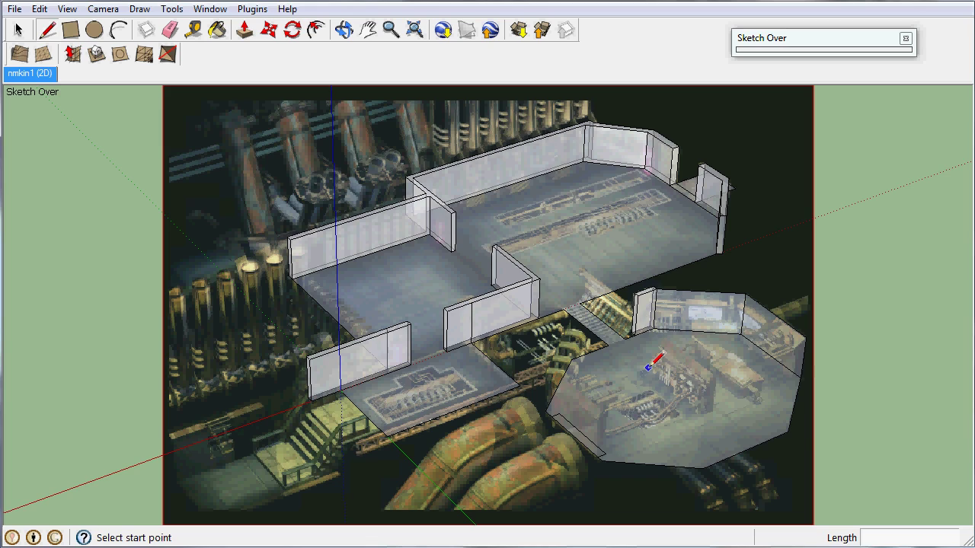
pyautogui.scroll(4, 648, 367)
pyautogui.scroll(-2, 653, 353)
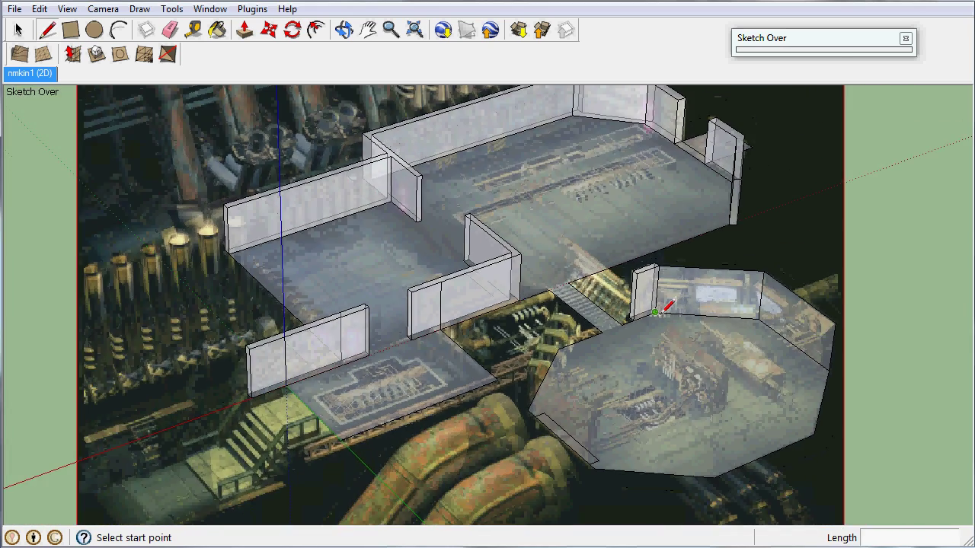
# Turn off X-ray and project the photo's textures onto the walls and floors with Sketch Over
pyautogui.click(838, 38)
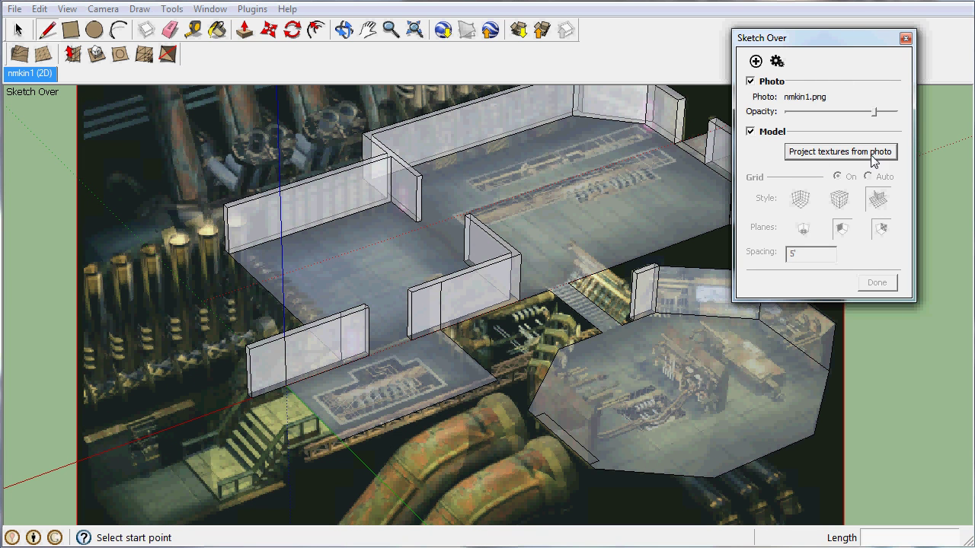
pyautogui.click(619, 1)
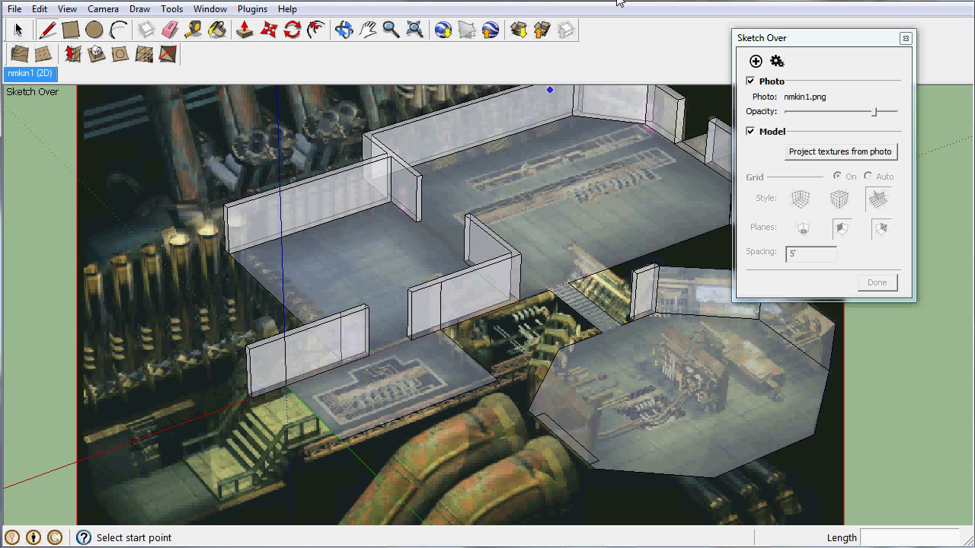
pyautogui.press('x')
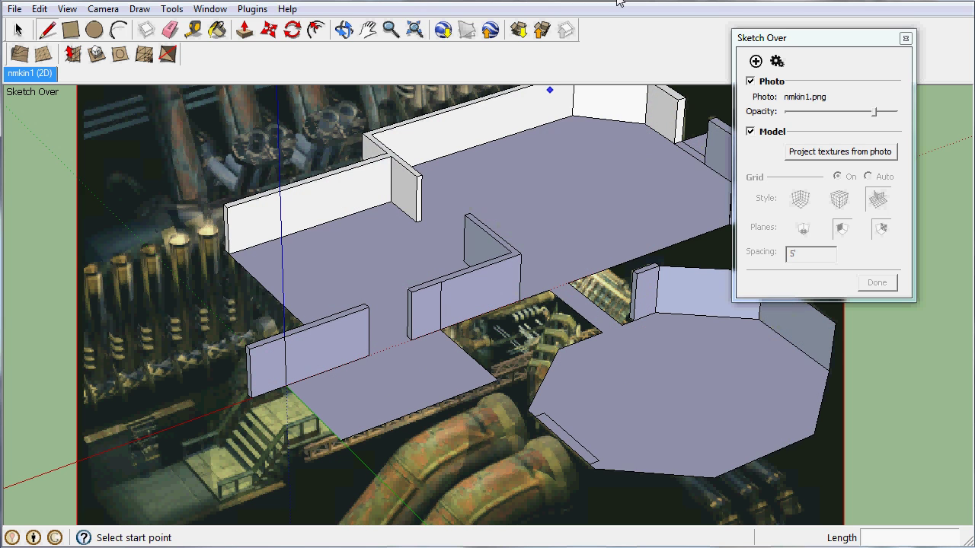
pyautogui.click(809, 156)
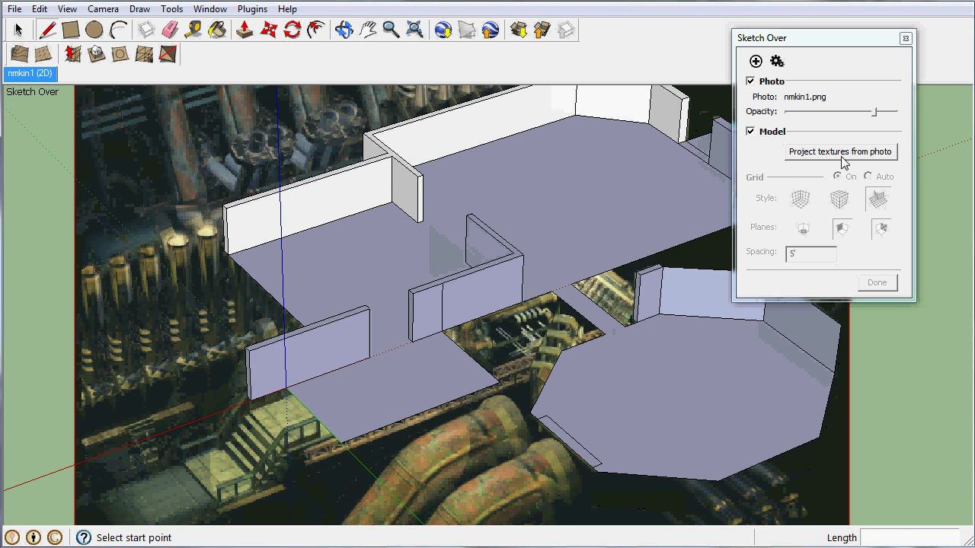
pyautogui.click(842, 153)
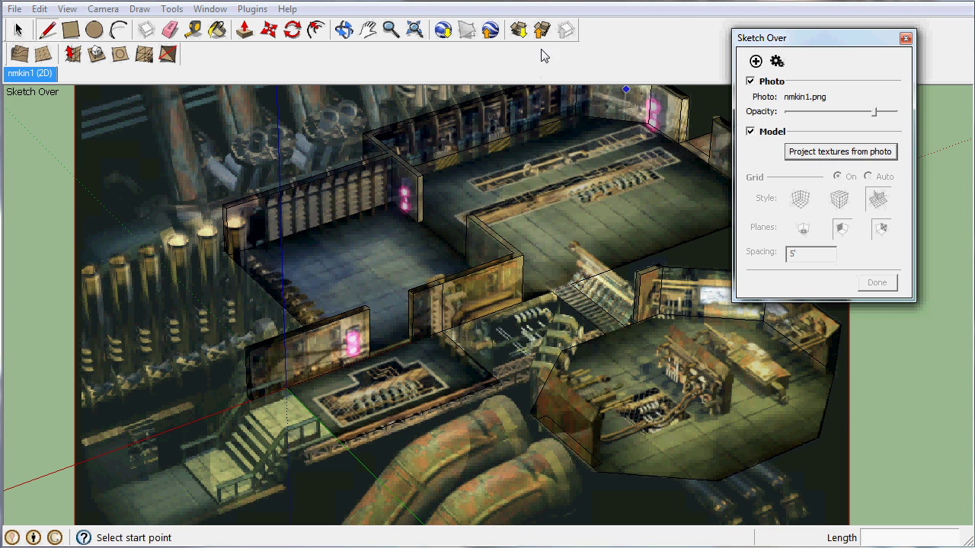
pyautogui.click(809, 41)
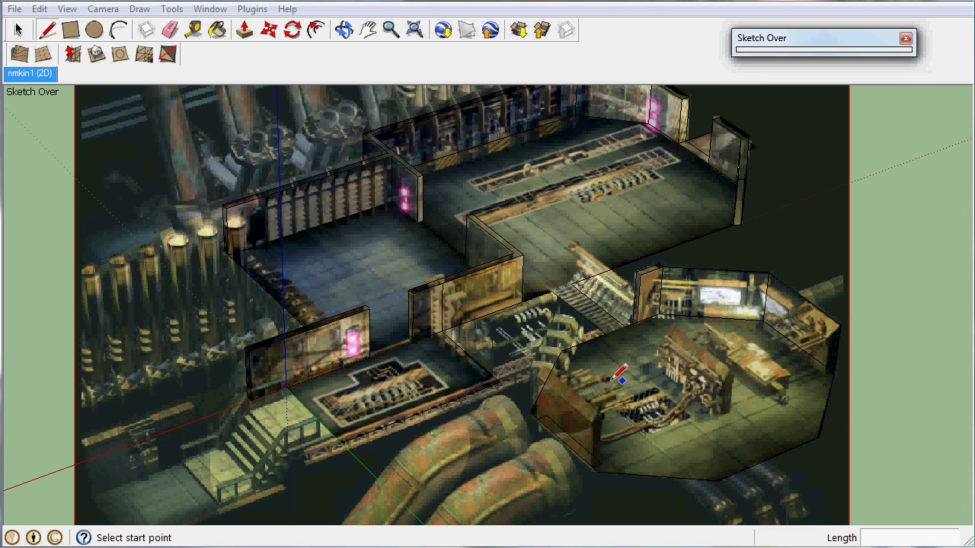
pyautogui.moveTo(597, 293); pyautogui.dragTo(653, 309, button='middle')
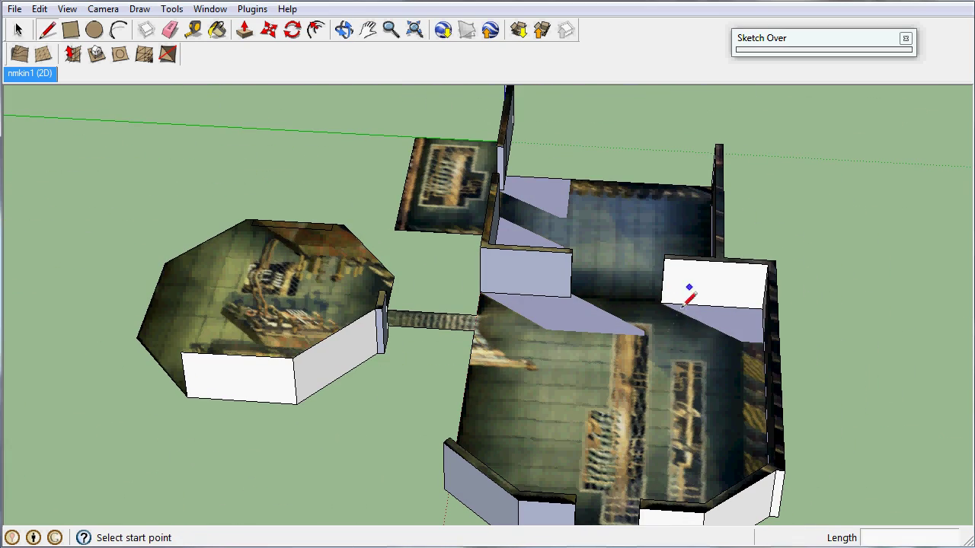
pyautogui.moveTo(685, 304); pyautogui.dragTo(553, 259, button='middle')
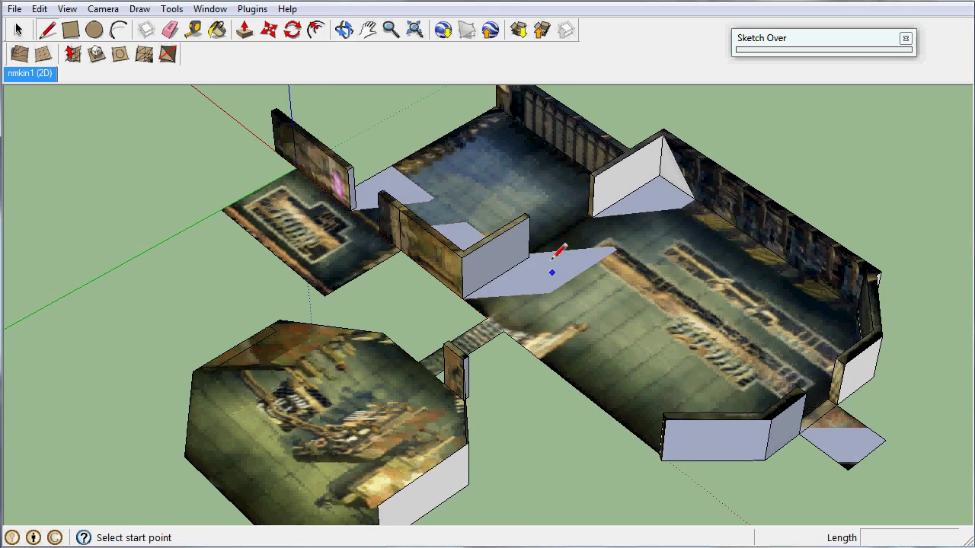
pyautogui.moveTo(632, 307); pyautogui.dragTo(644, 419, button='middle')
pyautogui.scroll(3, 607, 373)
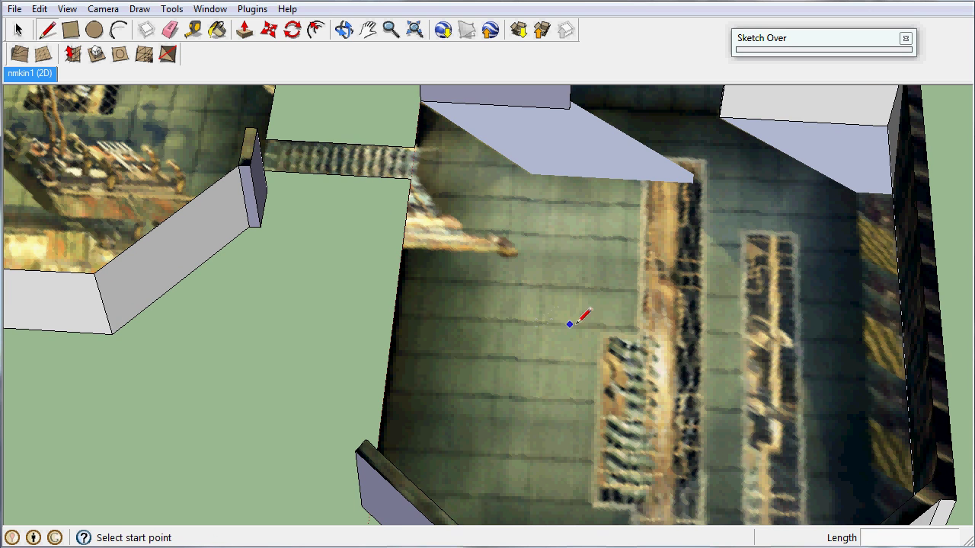
pyautogui.moveTo(502, 326); pyautogui.dragTo(440, 308, button='middle')
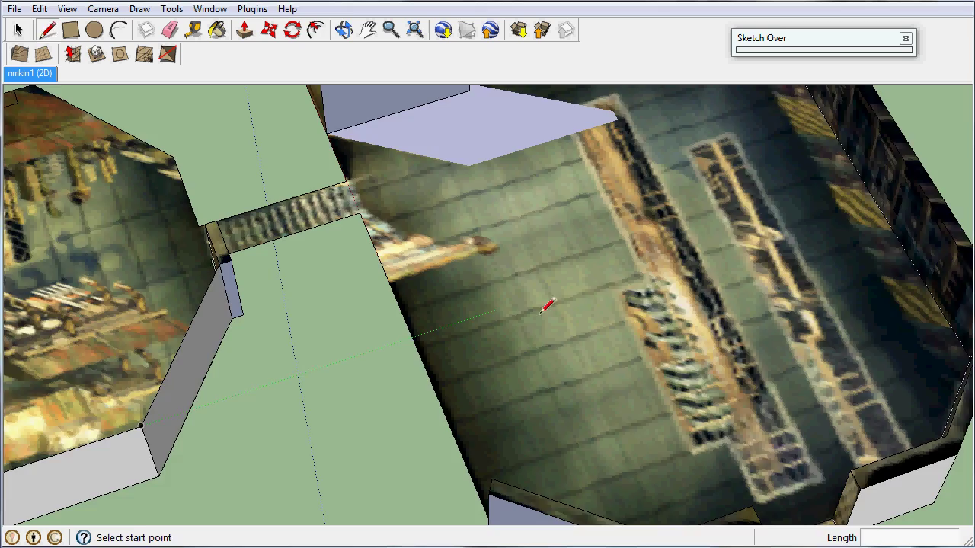
pyautogui.moveTo(541, 312)
pyautogui.mouseDown(button='middle')
pyautogui.moveTo(508, 424)
pyautogui.moveTo(444, 374)
pyautogui.moveTo(261, 326)
pyautogui.moveTo(761, 276)
pyautogui.moveTo(441, 292)
pyautogui.moveTo(494, 274)
pyautogui.moveTo(492, 296)
pyautogui.moveTo(480, 282)
pyautogui.mouseUp(button='middle')
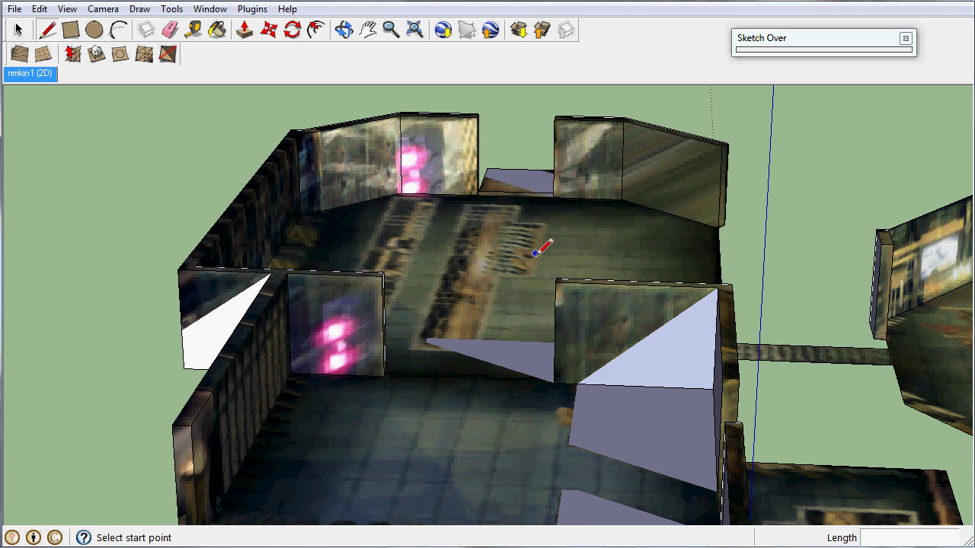
pyautogui.moveTo(529, 246); pyautogui.dragTo(403, 274, button='middle')
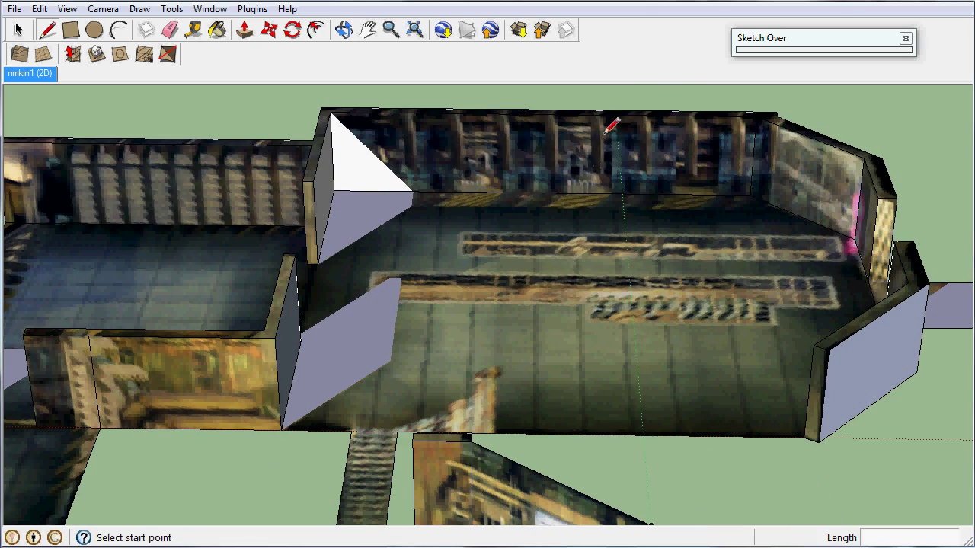
pyautogui.moveTo(570, 197)
pyautogui.mouseDown(button='middle')
pyautogui.moveTo(592, 289)
pyautogui.moveTo(455, 393)
pyautogui.moveTo(403, 411)
pyautogui.moveTo(496, 289)
pyautogui.moveTo(555, 307)
pyautogui.moveTo(507, 434)
pyautogui.mouseUp(button='middle')
pyautogui.scroll(-3, 463, 389)
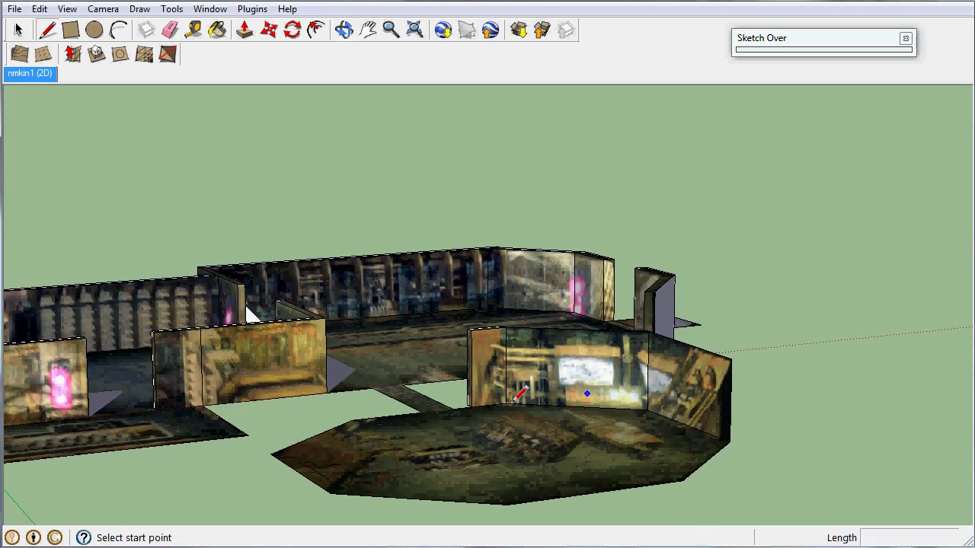
pyautogui.moveTo(602, 377)
pyautogui.mouseDown(button='middle')
pyautogui.moveTo(776, 451)
pyautogui.moveTo(792, 362)
pyautogui.moveTo(806, 389)
pyautogui.mouseUp(button='middle')
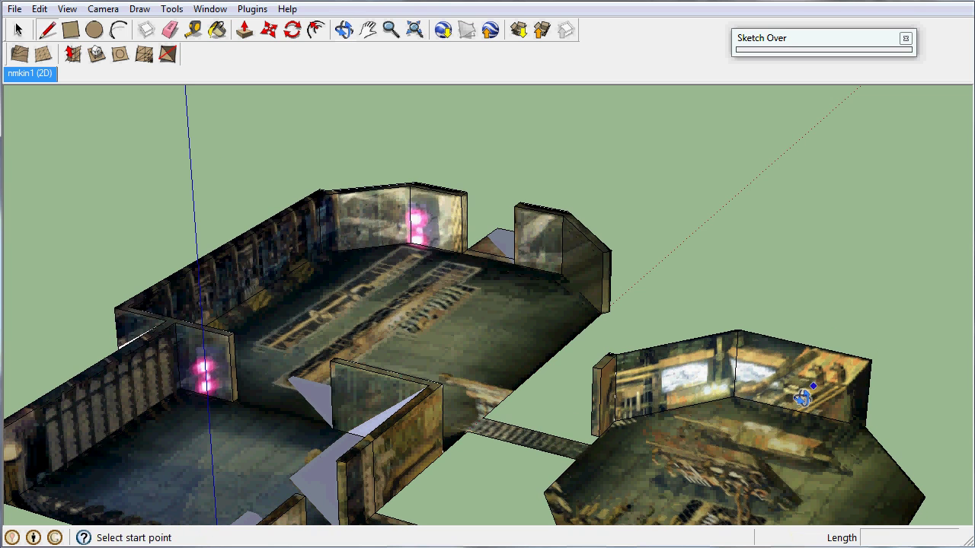
# Hide textures, return to the nmkin1 (2D) scene, and zoom in on the stairway with the Line tool ready
pyautogui.press('t')
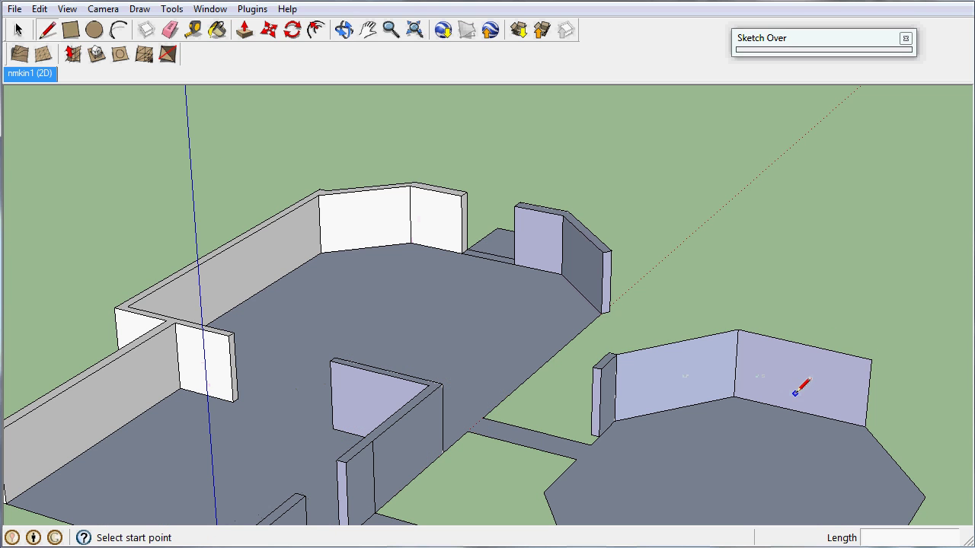
pyautogui.click(26, 74)
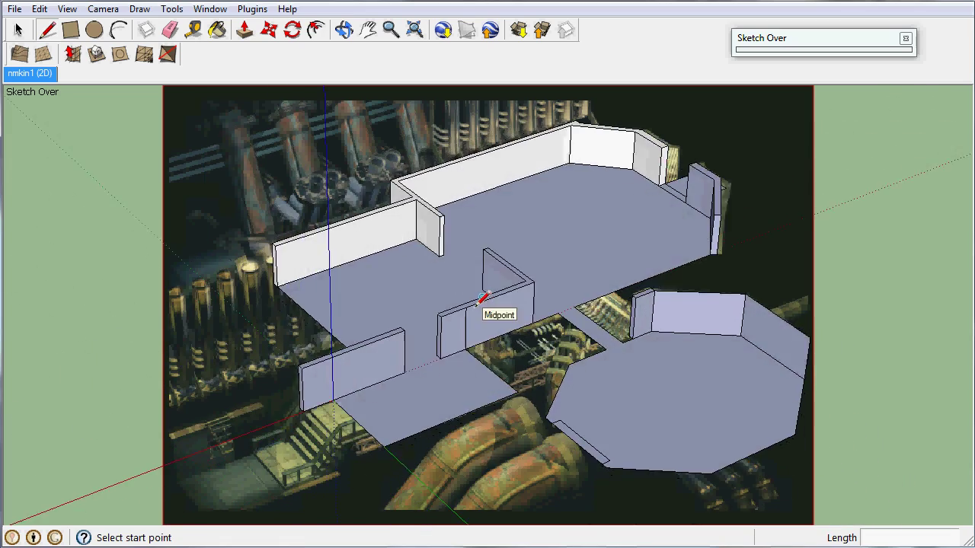
pyautogui.scroll(3, 577, 329)
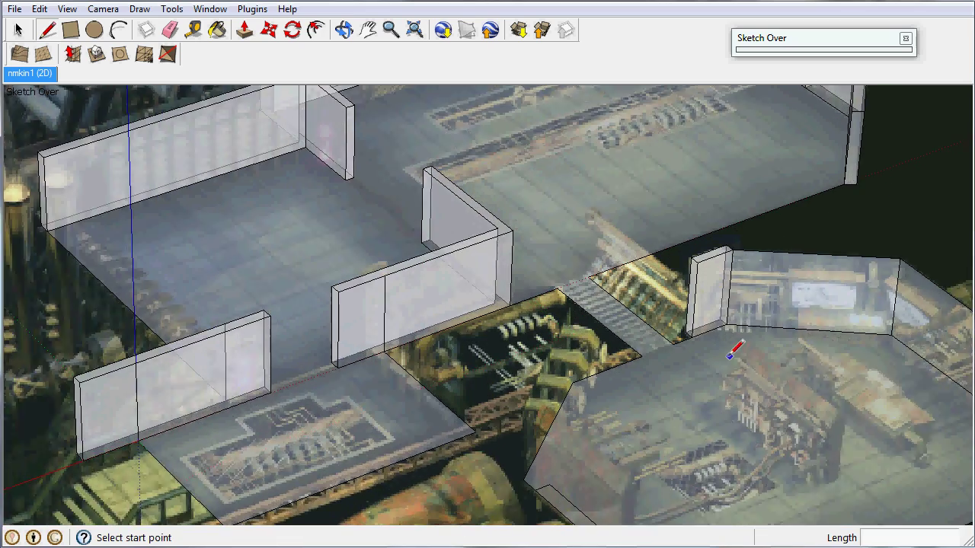
pyautogui.scroll(3, 615, 332)
pyautogui.moveTo(424, 310)
pyautogui.keyDown('shift'); pyautogui.mouseDown(button='middle')
pyautogui.moveTo(455, 319)
pyautogui.moveTo(526, 373)
pyautogui.mouseUp(button='middle'); pyautogui.keyUp('shift')
pyautogui.press('l')
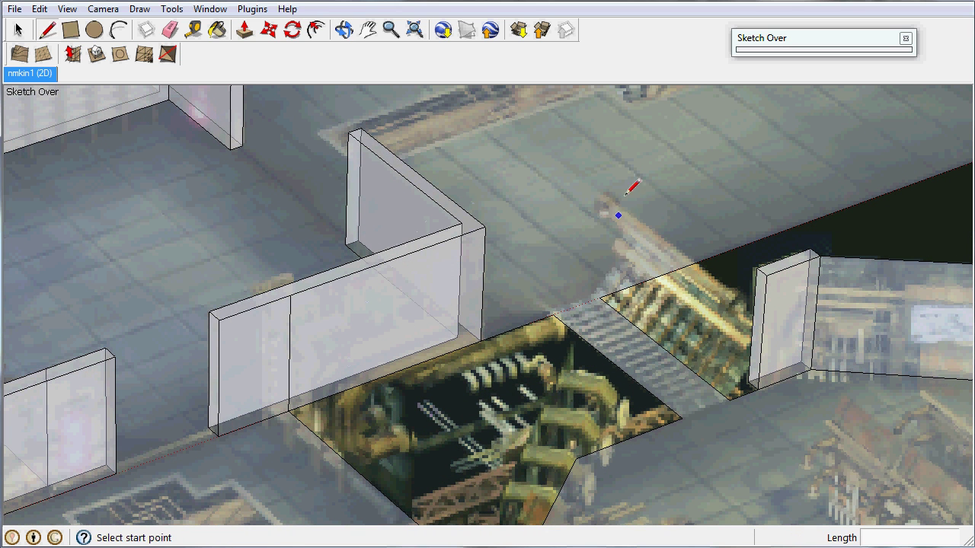
pyautogui.scroll(1, 730, 396)
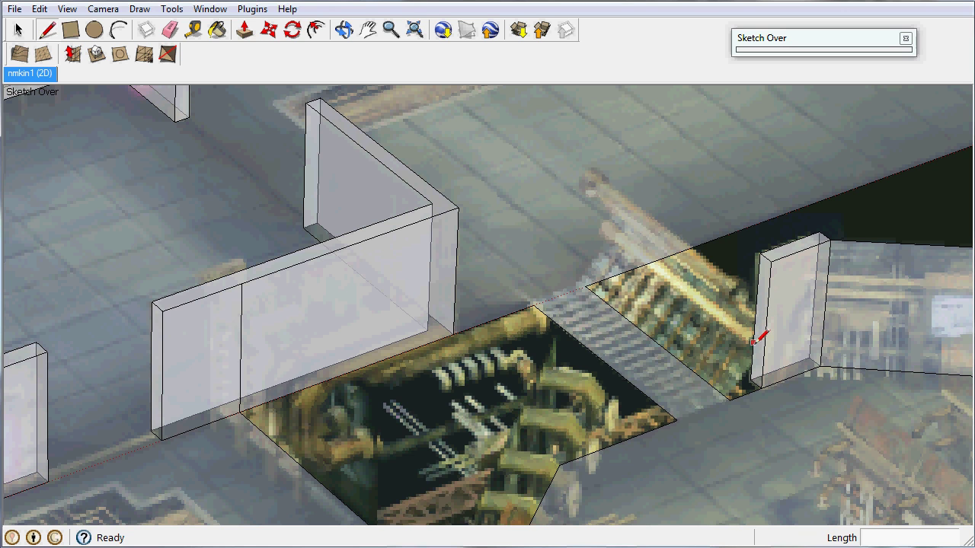
# Draw a line from the stair corner toward the wall base, then a triangle edge from the wall corner
pyautogui.click(729, 400)
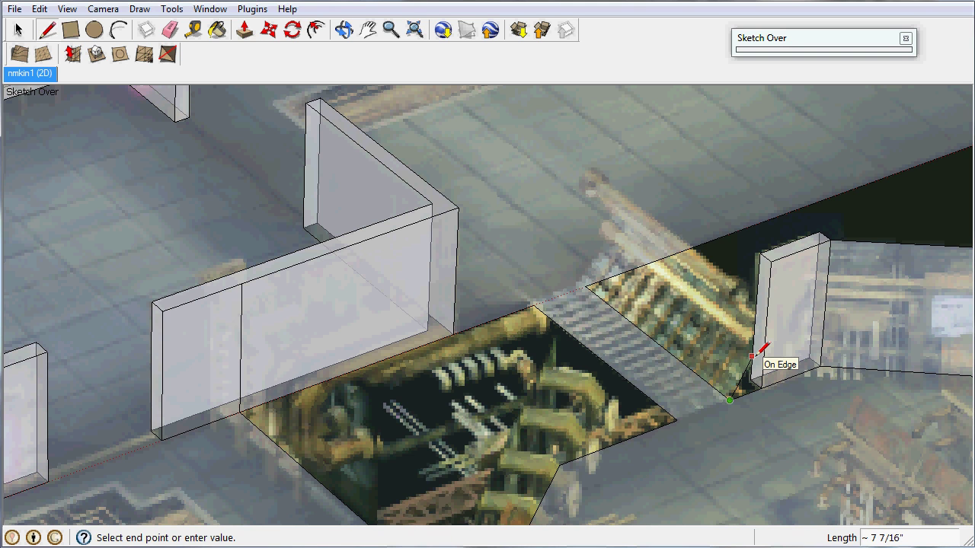
pyautogui.click(752, 355)
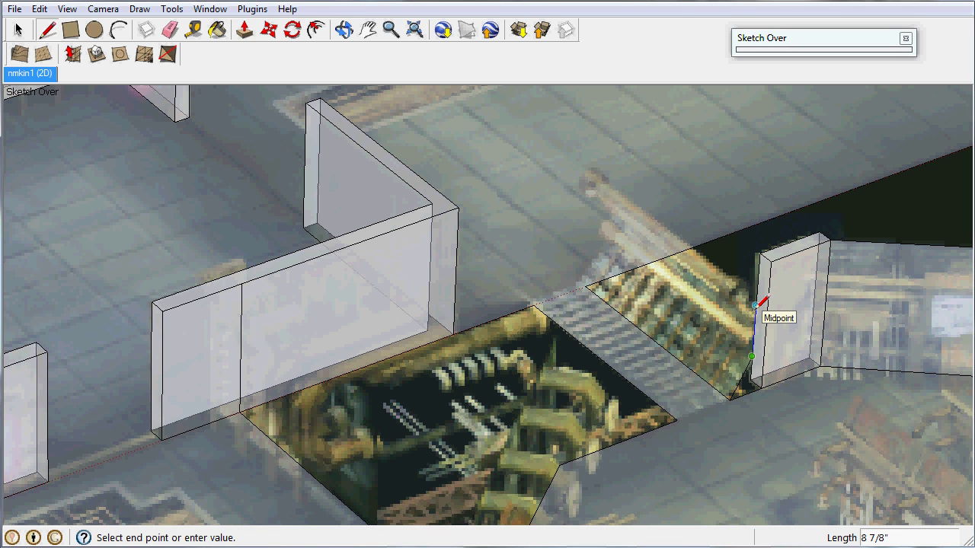
pyautogui.press('Escape')
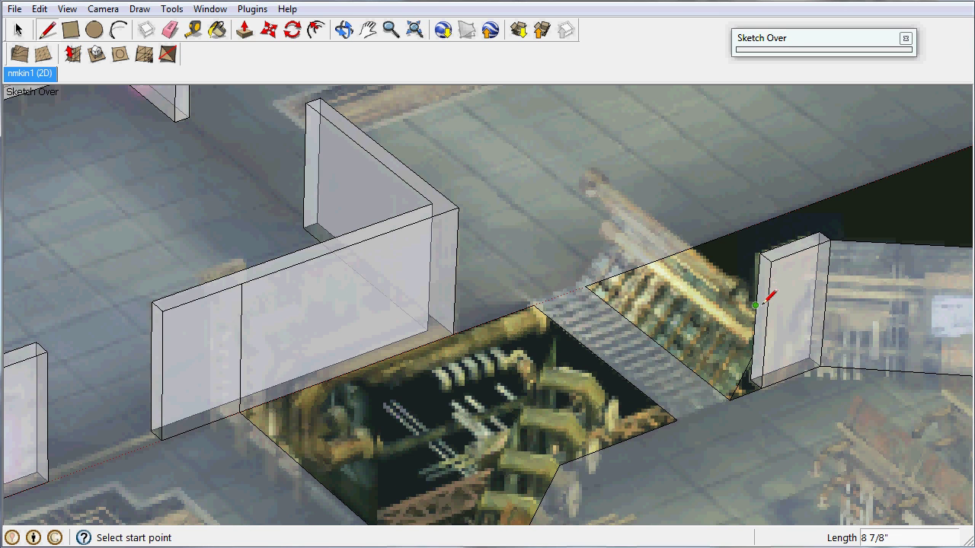
pyautogui.click(756, 304)
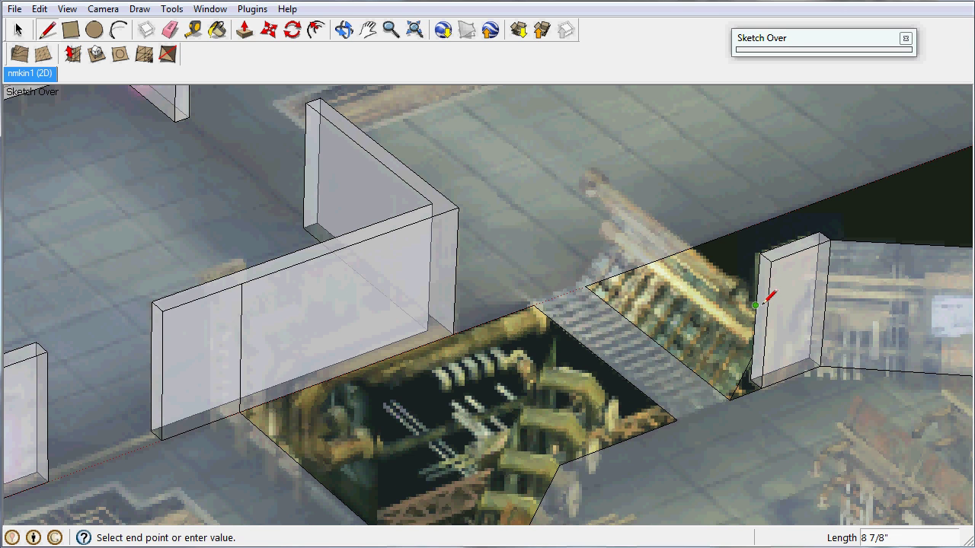
pyautogui.click(729, 400)
# Redraw the vertical stair-corner edge and close the slanted face beside the right pillar
pyautogui.click(755, 304)
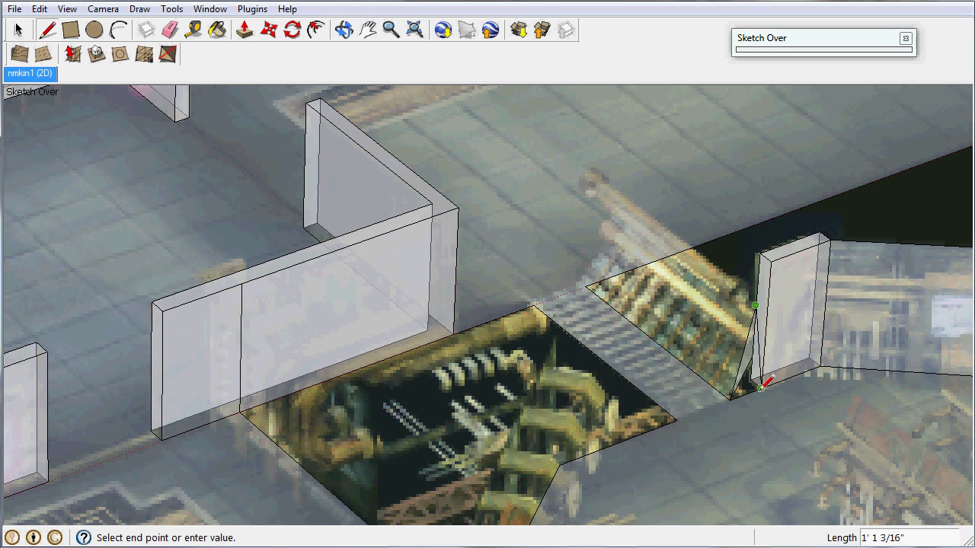
pyautogui.click(730, 399)
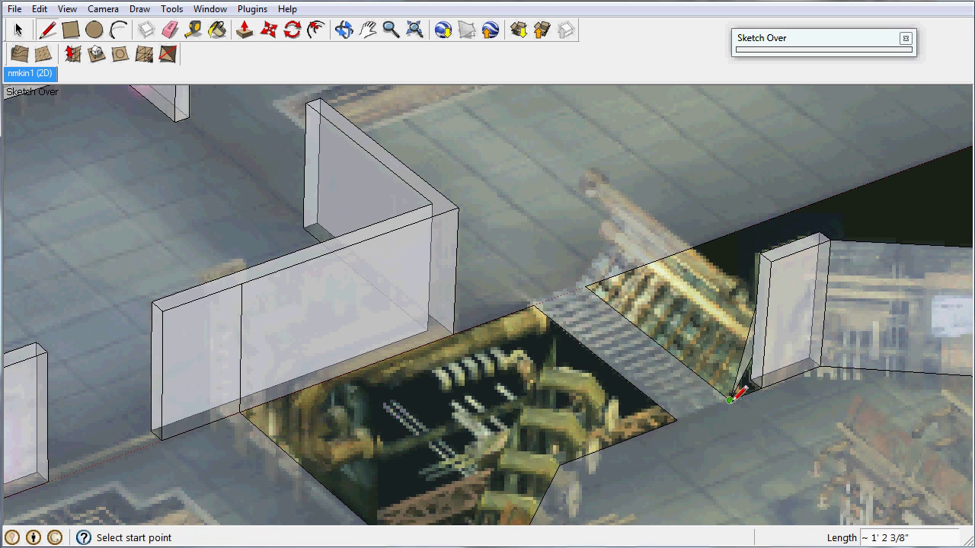
pyautogui.click(729, 399)
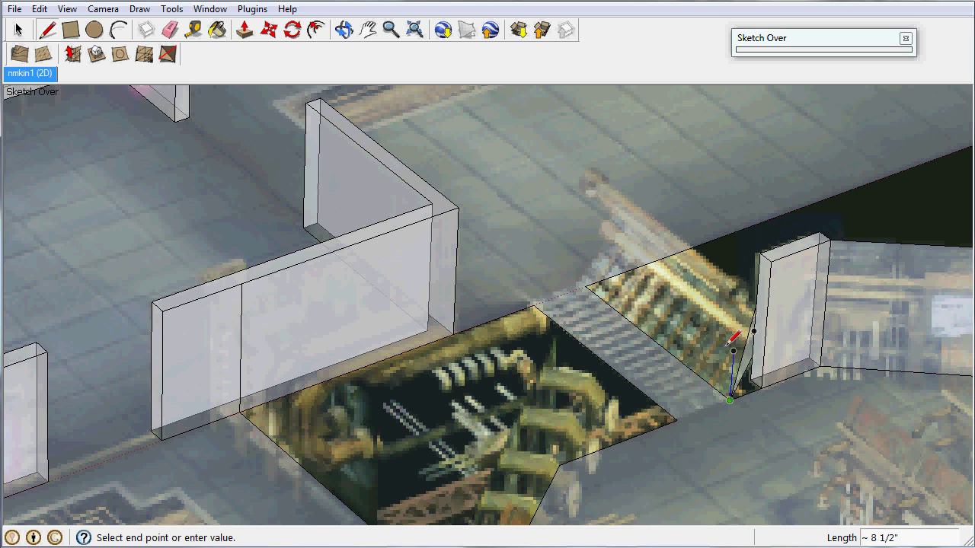
pyautogui.click(738, 277)
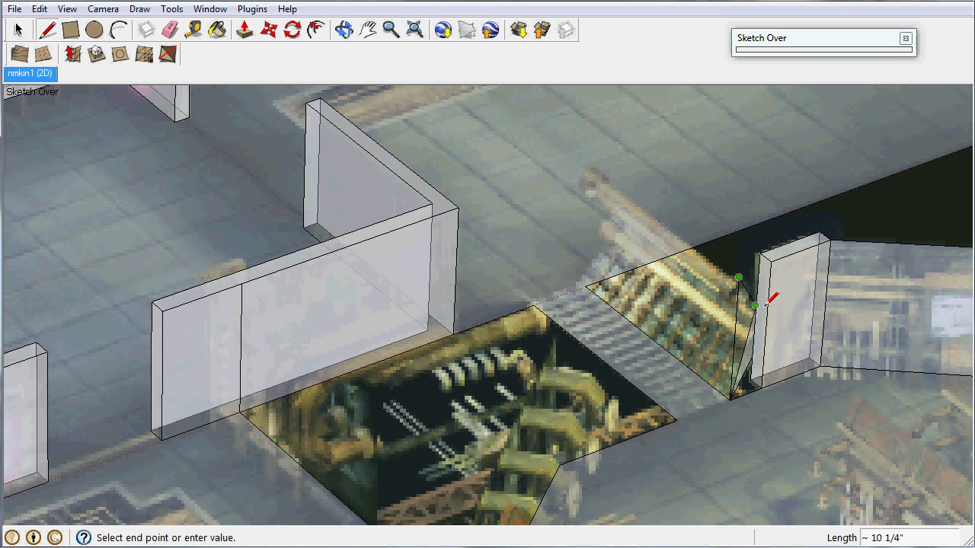
pyautogui.click(760, 304)
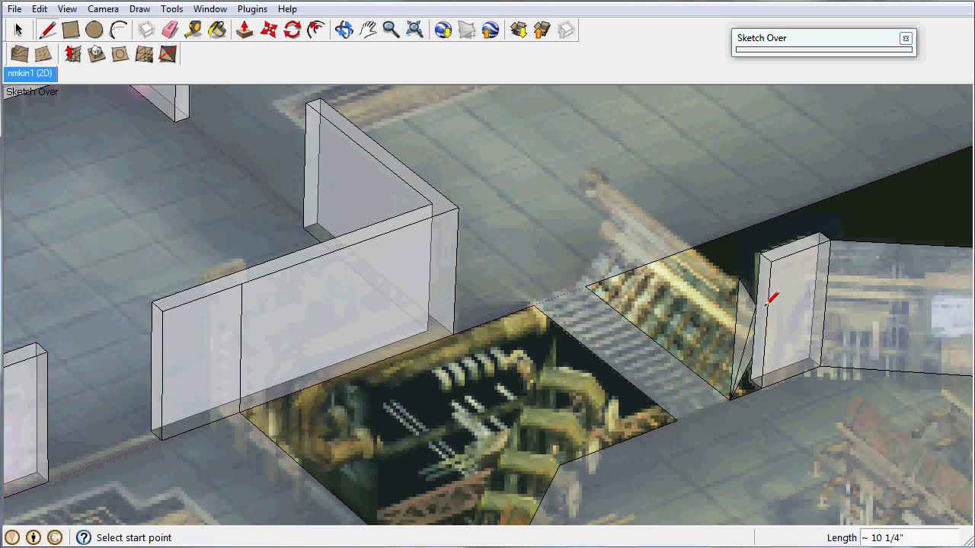
pyautogui.click(171, 31)
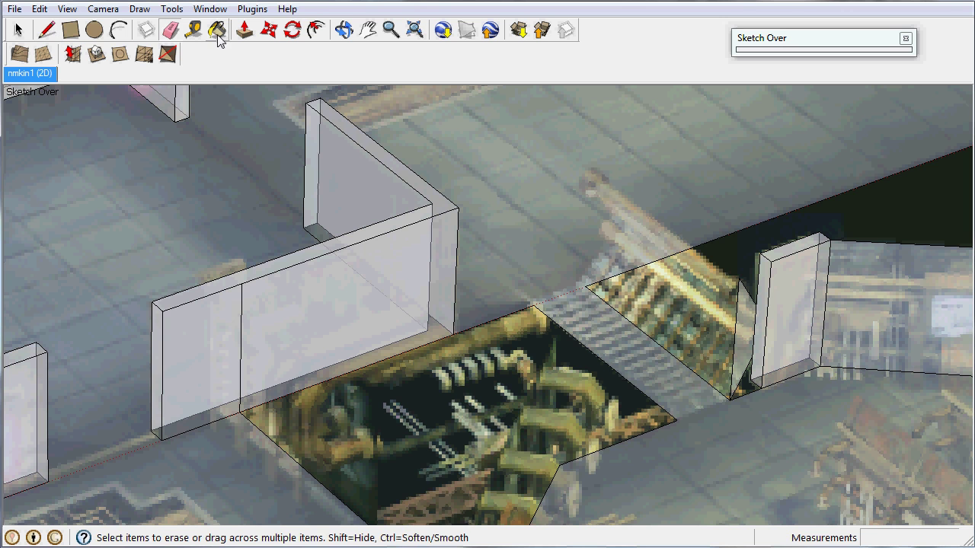
pyautogui.click(244, 31)
pyautogui.moveTo(747, 323); pyautogui.dragTo(582, 259)
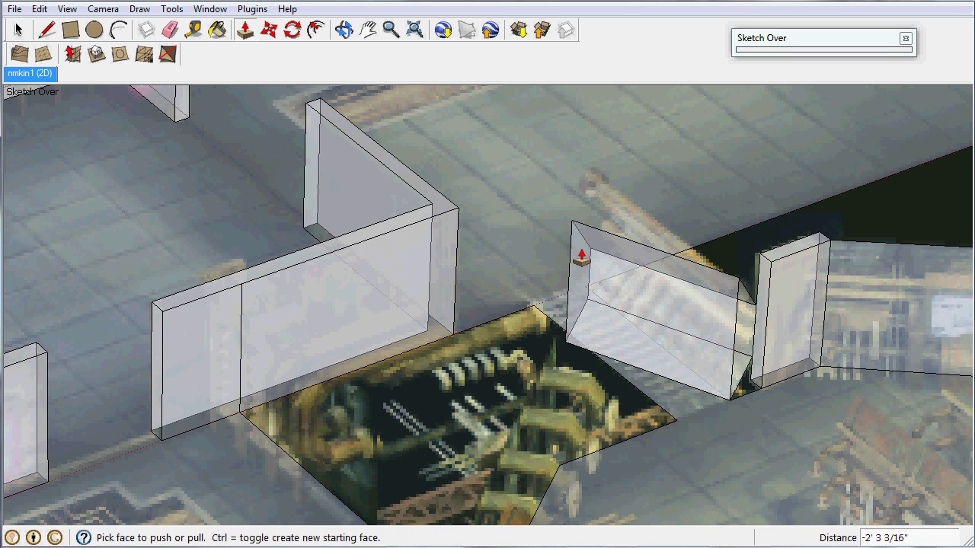
pyautogui.hotkey('ctrl', 'z')
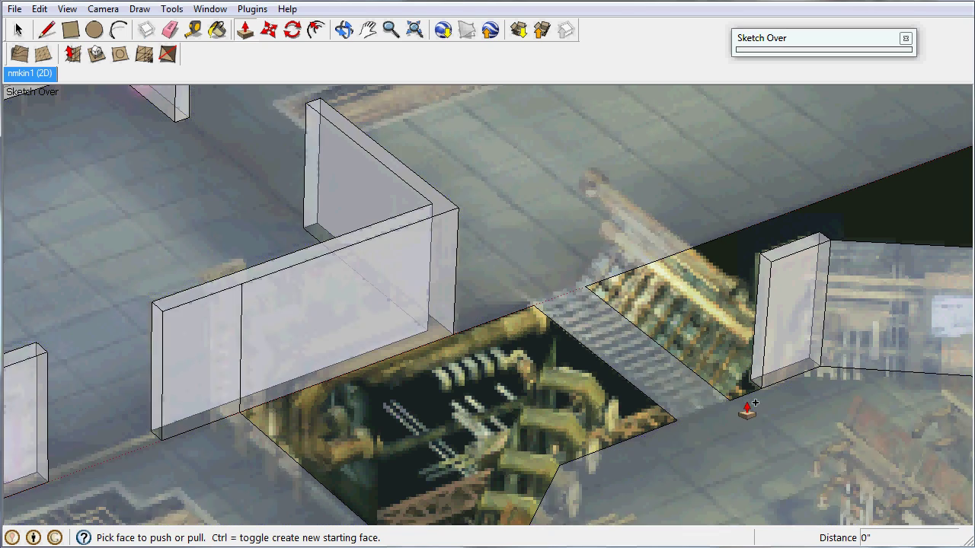
# Draw edges from the stair corner up the pillar edge and back, closing a triangular face
pyautogui.click(47, 31)
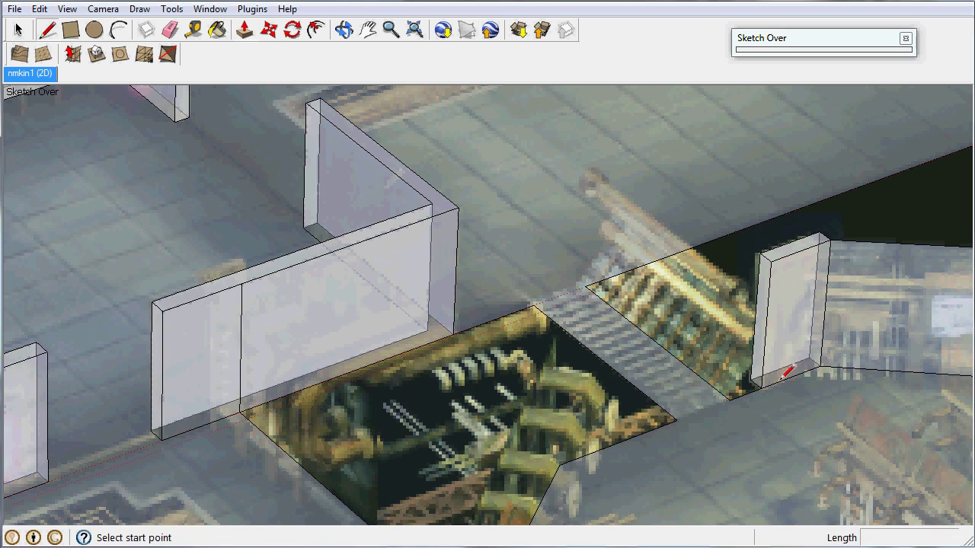
pyautogui.click(730, 400)
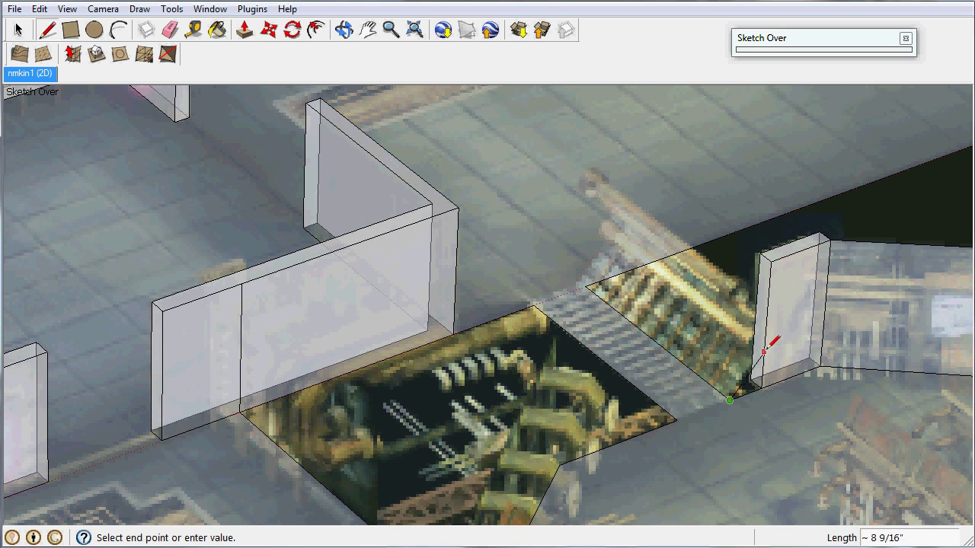
pyautogui.click(765, 343)
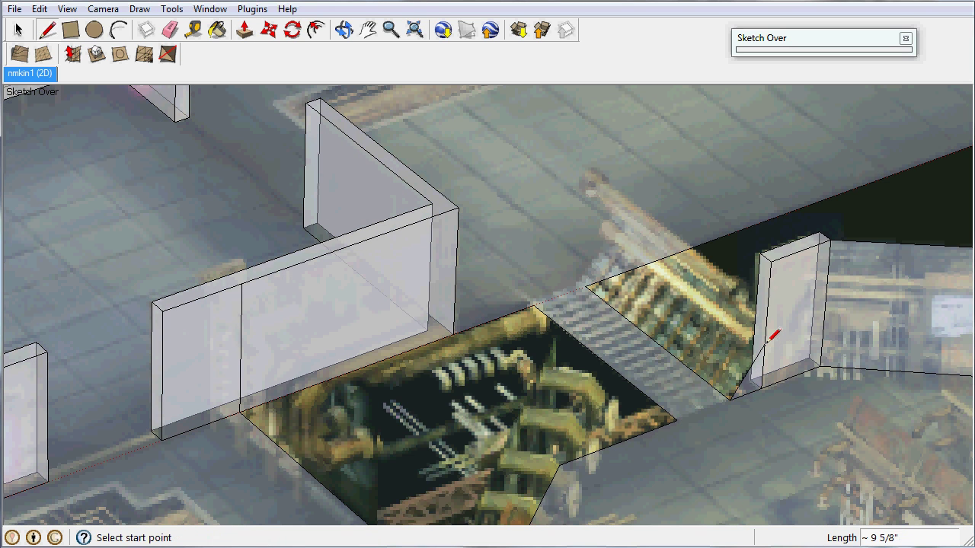
pyautogui.click(768, 303)
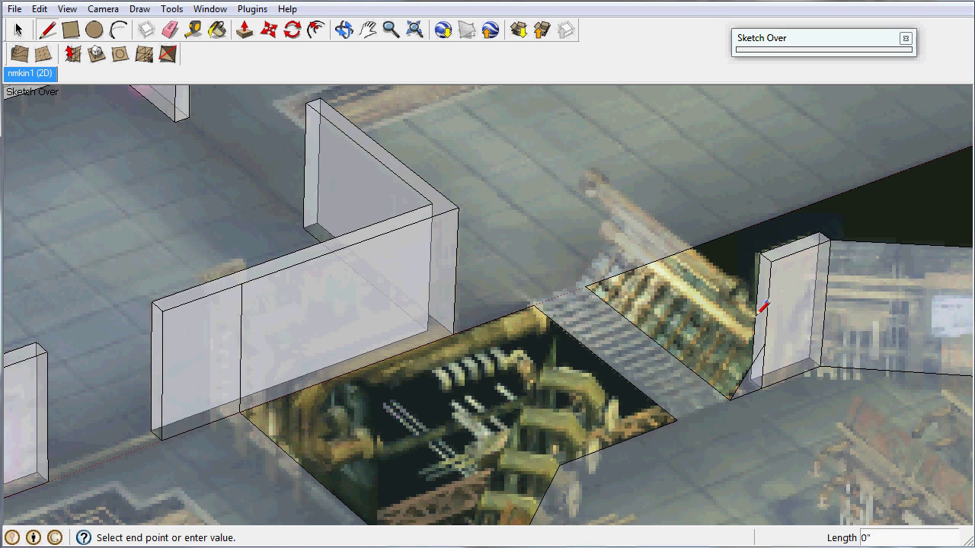
pyautogui.click(730, 395)
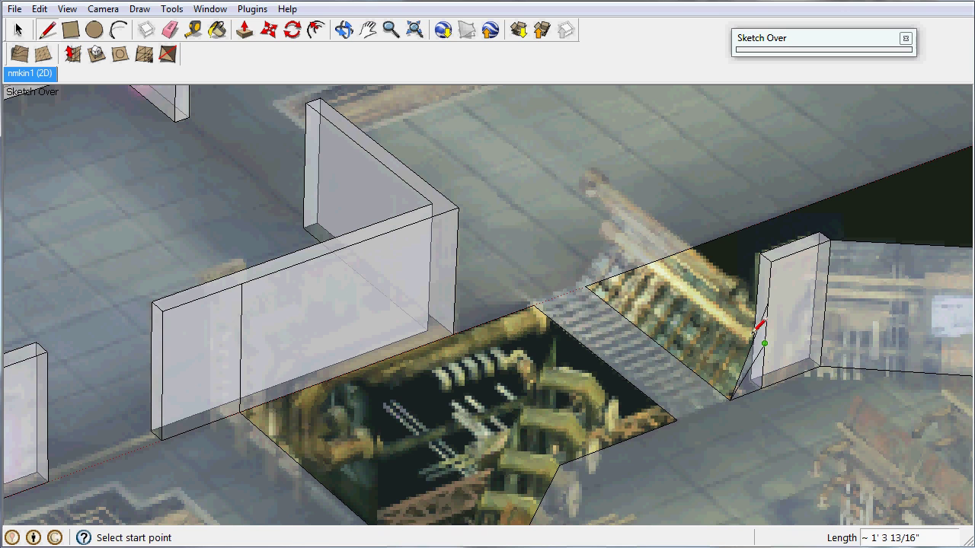
pyautogui.click(730, 399)
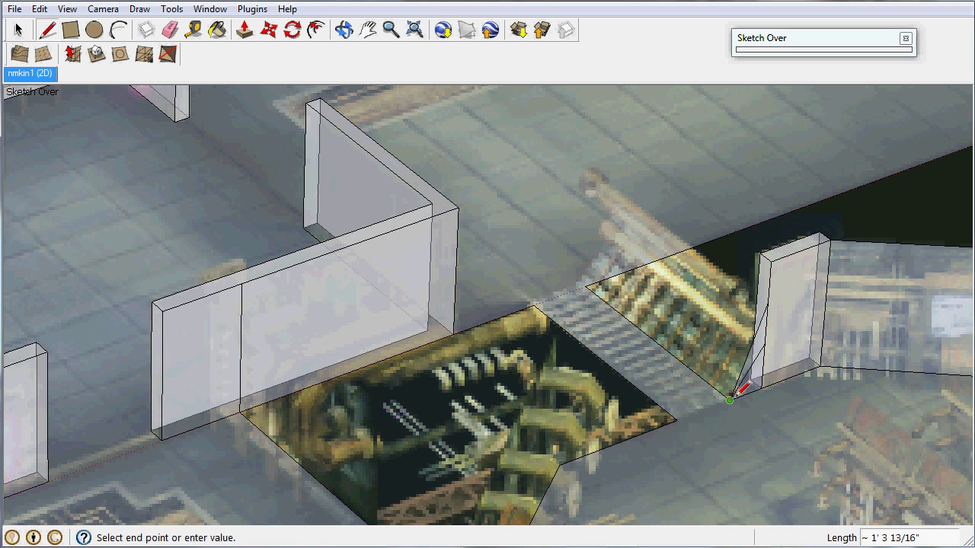
pyautogui.click(739, 280)
pyautogui.click(768, 303)
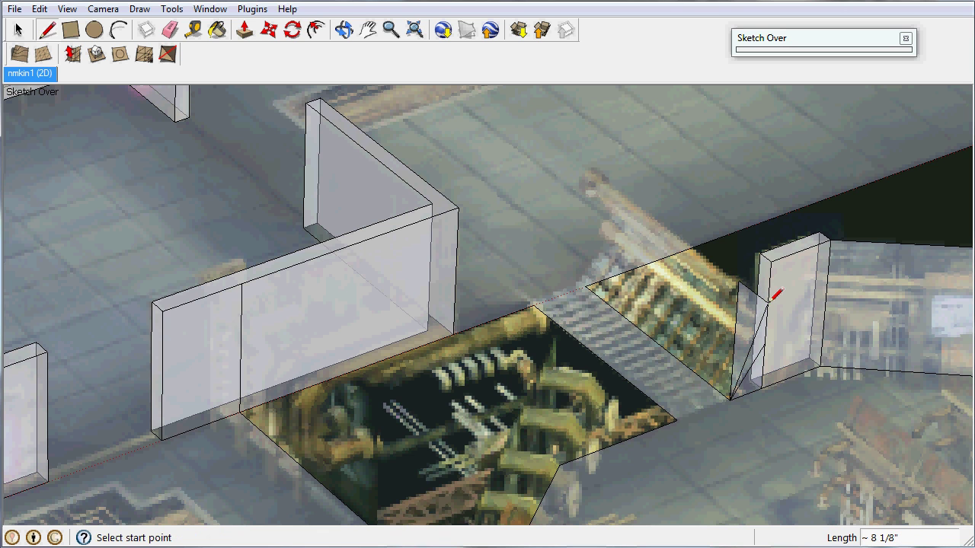
# Try erasing the diagonal edges beside the pillar, then undo the erase
pyautogui.click(170, 29)
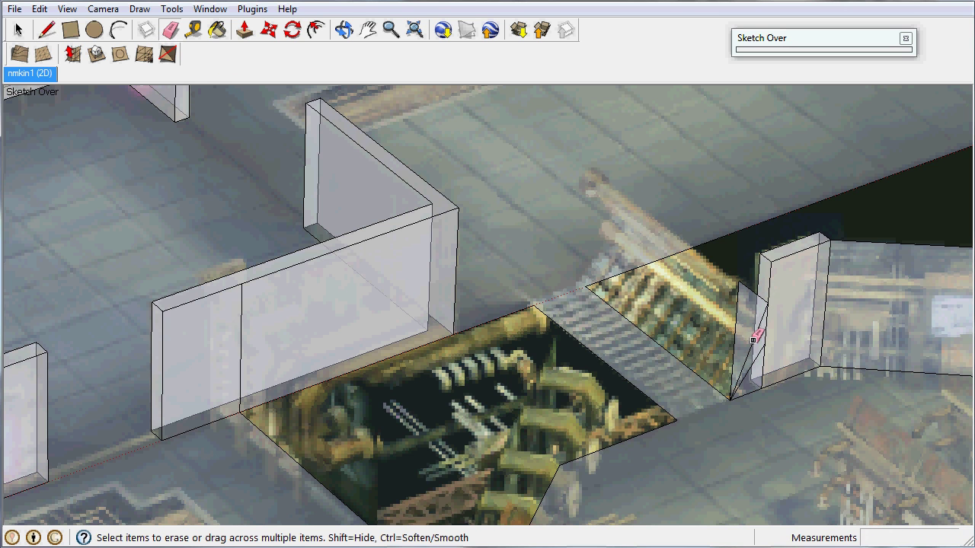
pyautogui.click(754, 344)
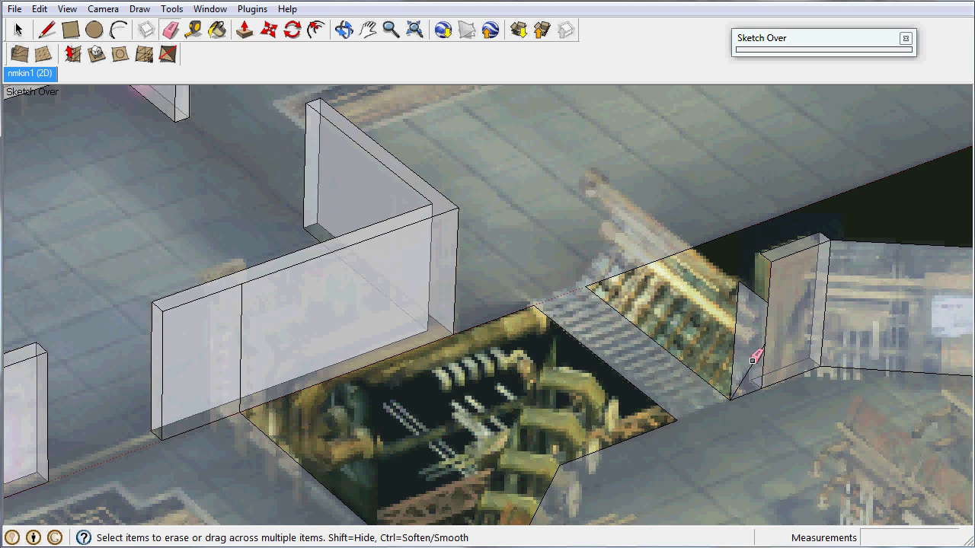
pyautogui.hotkey('ctrl', 'z')
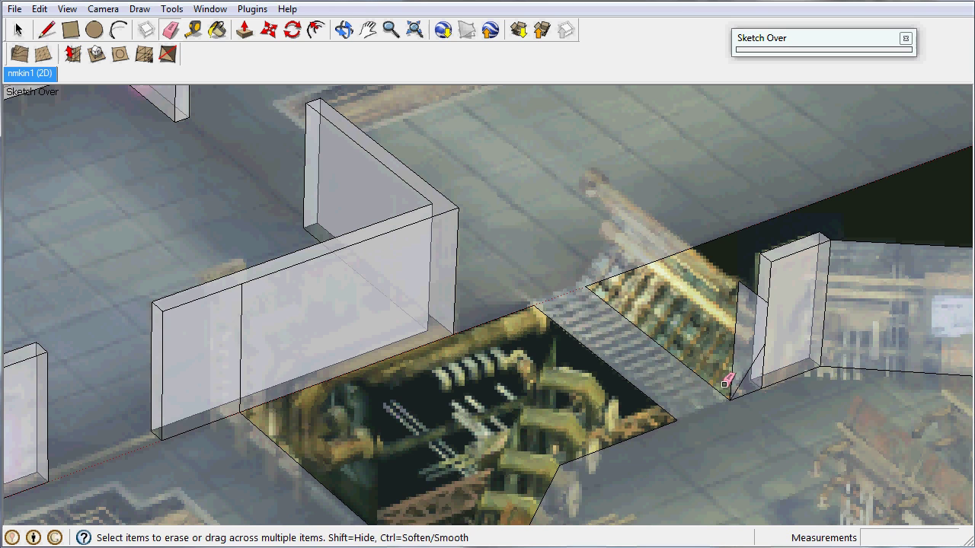
pyautogui.click(19, 29)
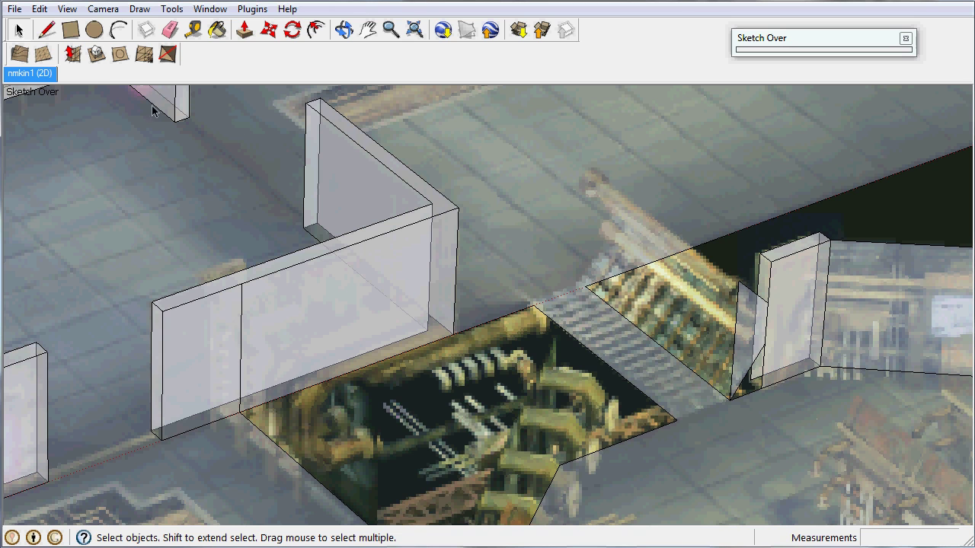
pyautogui.click(169, 29)
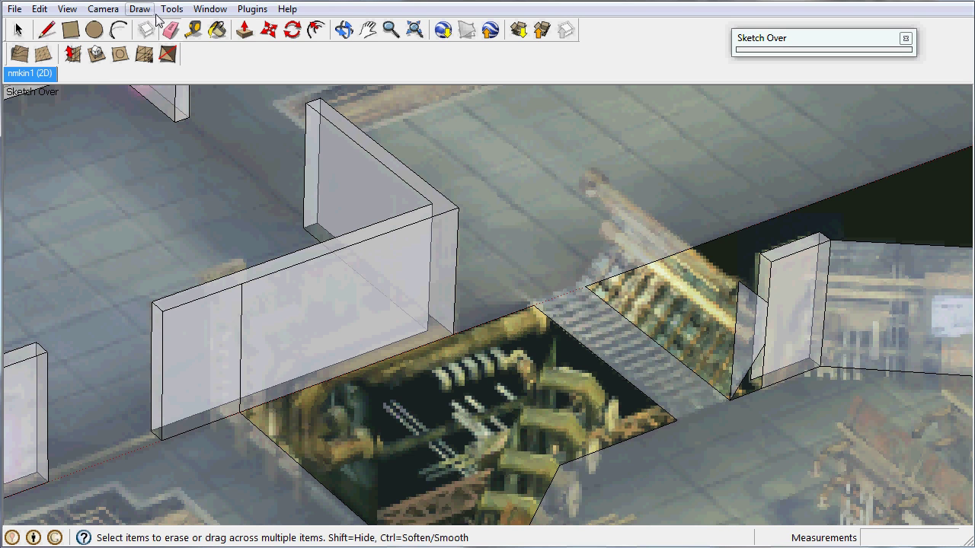
# Push/Pull the slanted face into a wedge-shaped slab about 2' 11" deep beside the pillar
pyautogui.click(244, 29)
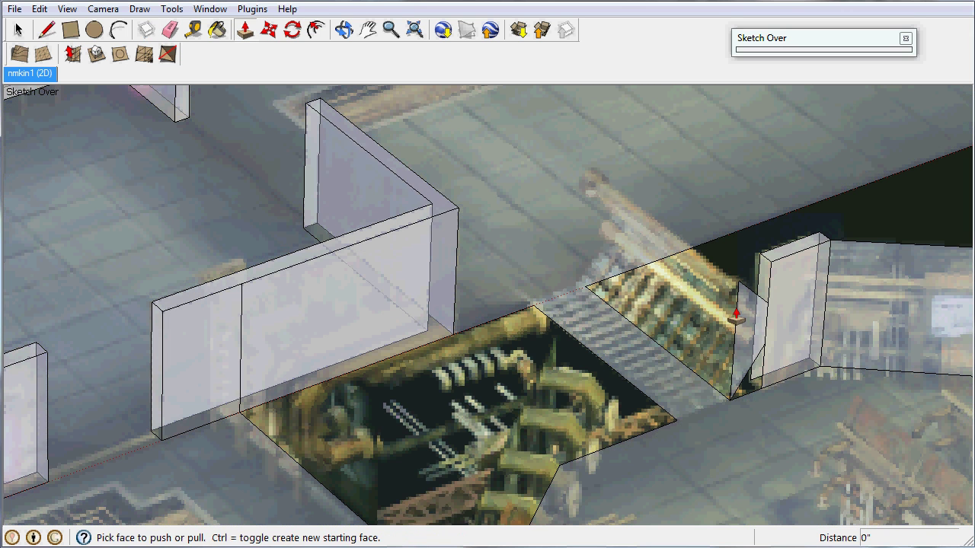
pyautogui.moveTo(748, 324); pyautogui.dragTo(493, 326)
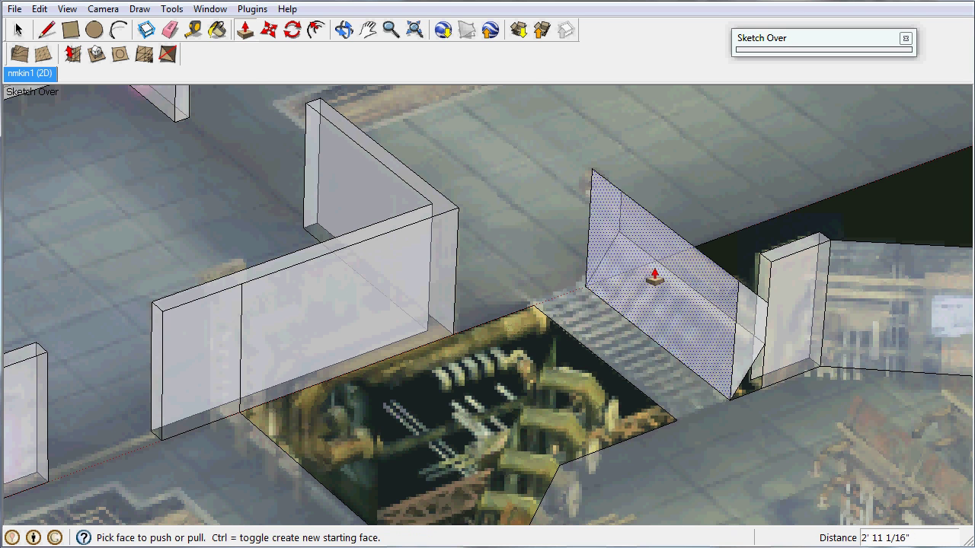
pyautogui.press('space')
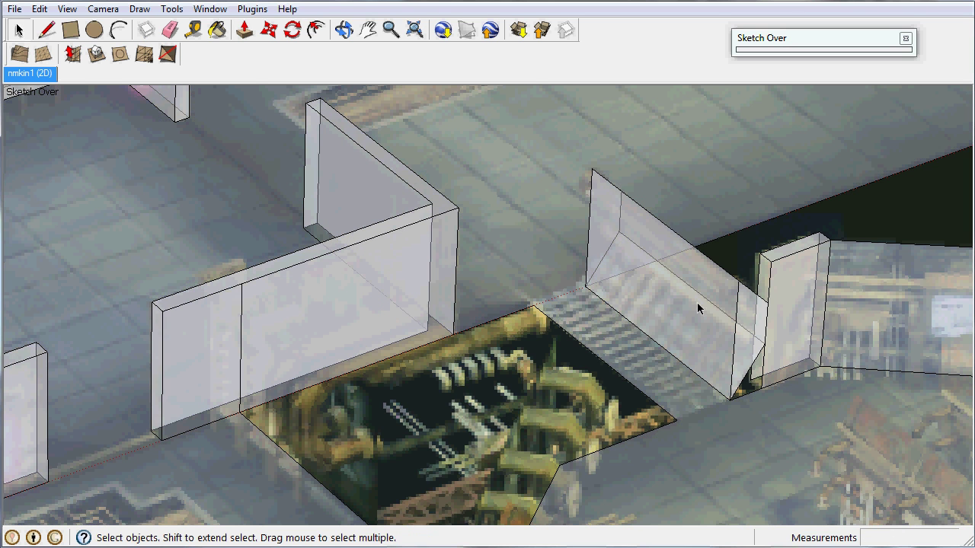
pyautogui.press('Escape')
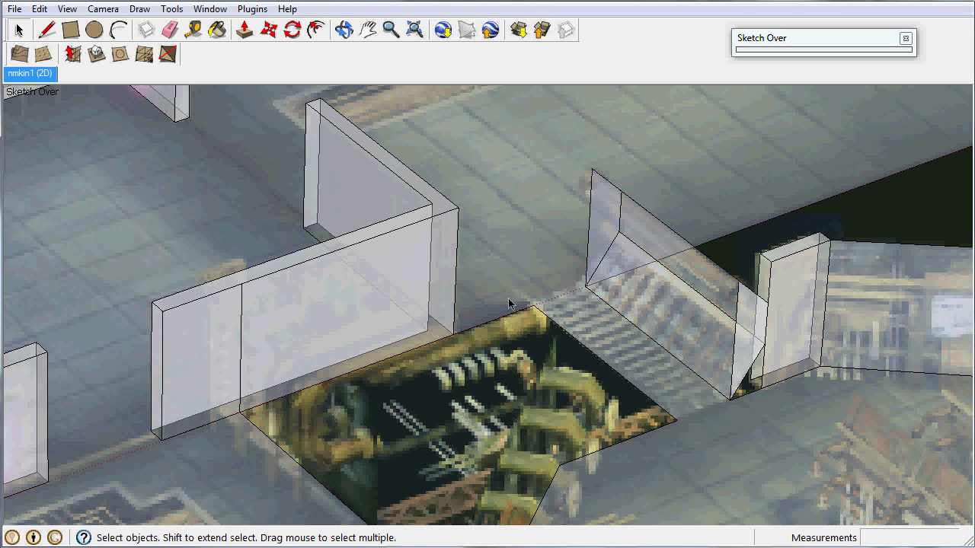
pyautogui.moveTo(709, 268); pyautogui.dragTo(624, 185, button='middle')
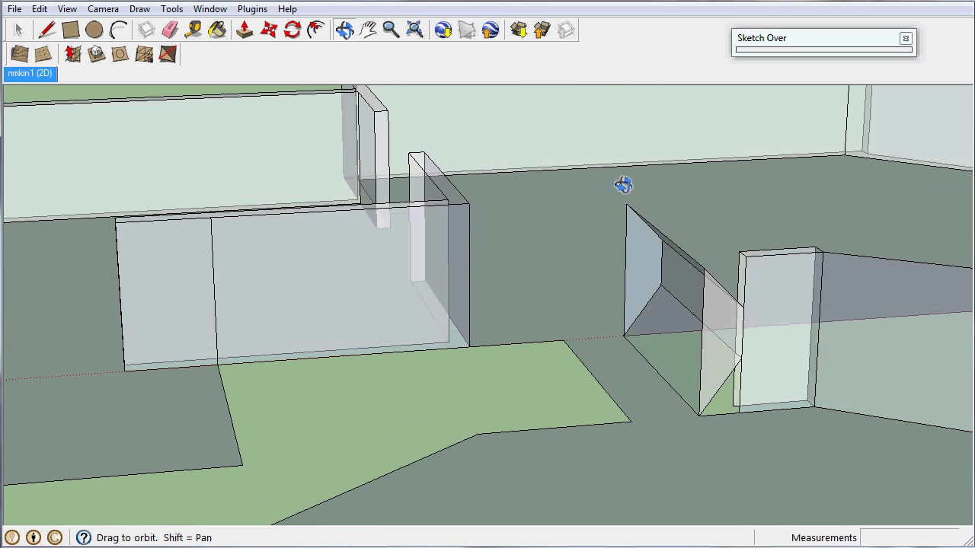
# From the nmkin1 (2D) scene, re-project the photo textures and orbit to inspect the stair wall
pyautogui.click(17, 76)
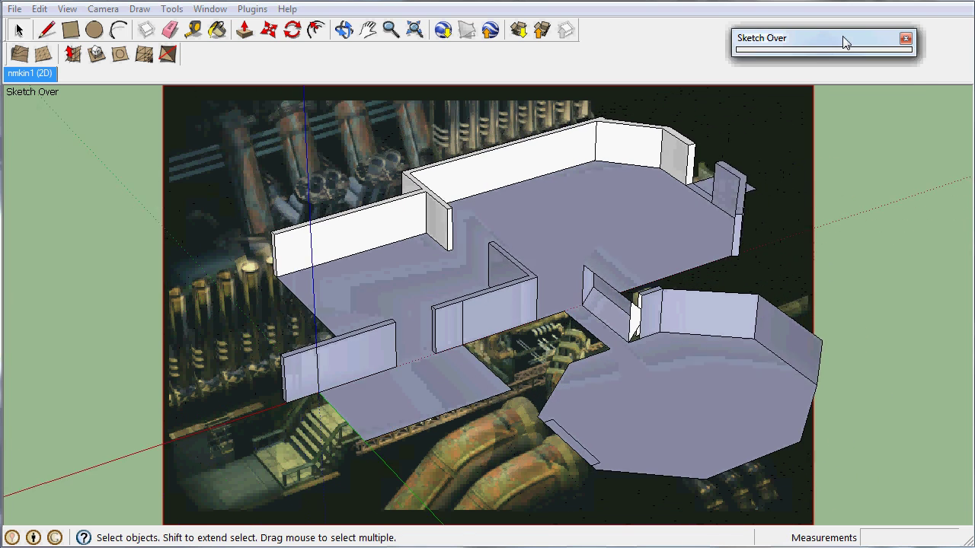
pyautogui.click(844, 39)
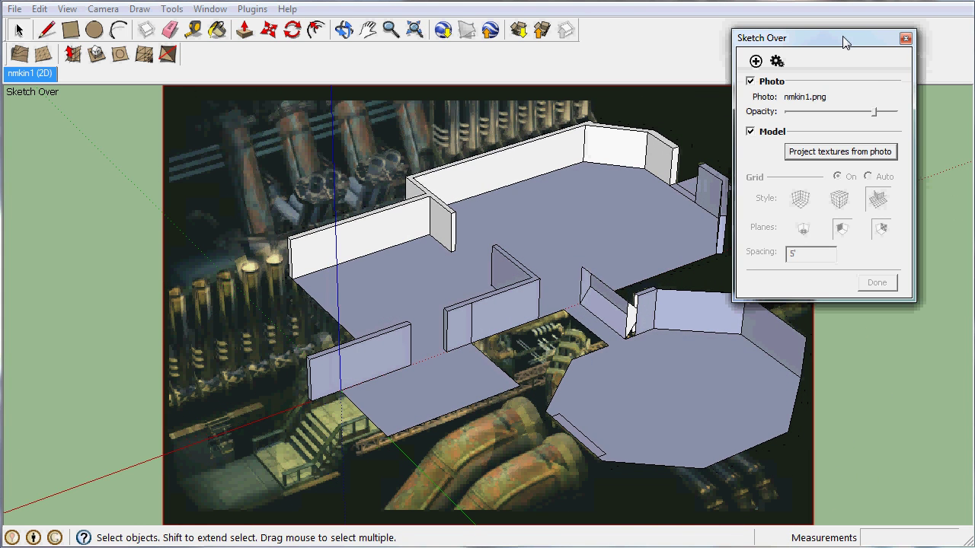
pyautogui.click(853, 152)
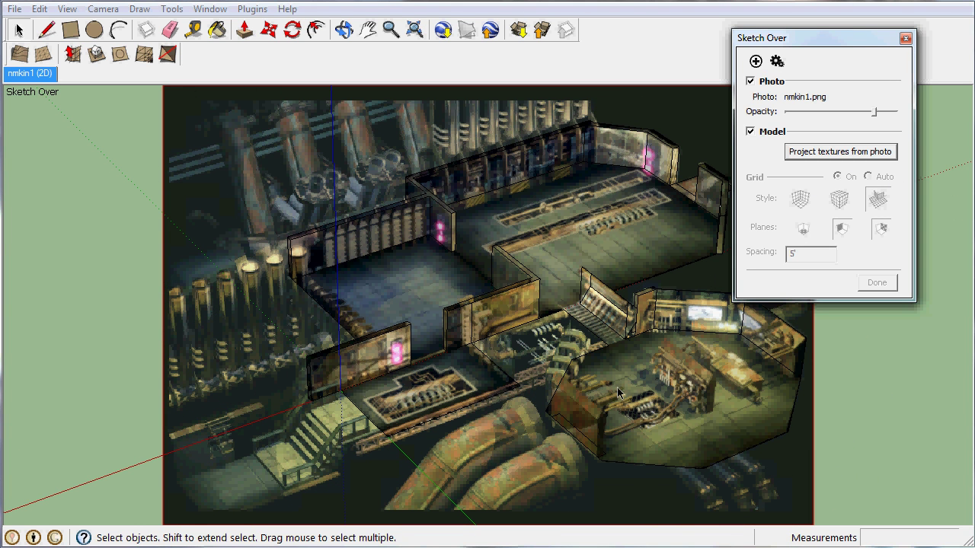
pyautogui.moveTo(635, 364); pyautogui.dragTo(620, 288, button='middle')
pyautogui.scroll(6, 538, 342)
pyautogui.scroll(-3, 636, 346)
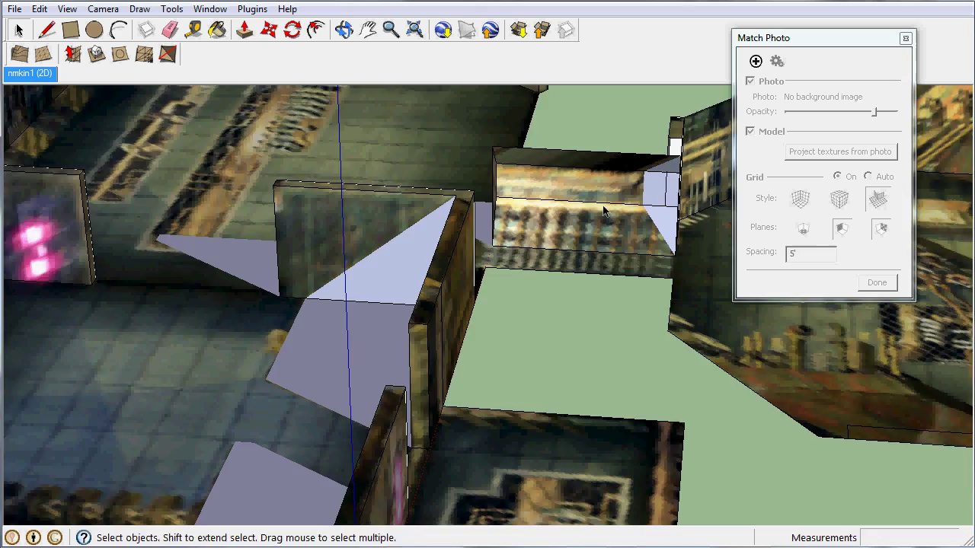
pyautogui.moveTo(604, 211); pyautogui.dragTo(612, 388, button='middle')
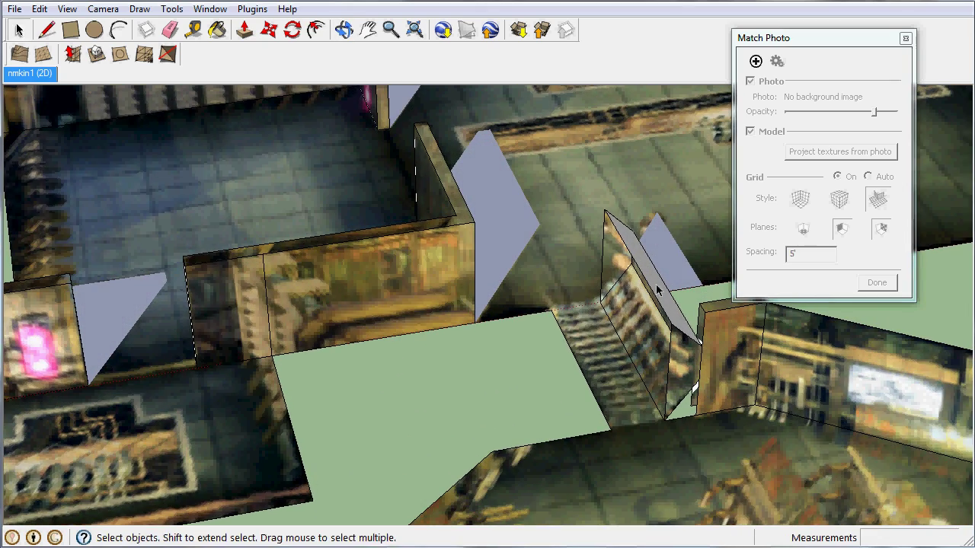
pyautogui.moveTo(660, 290); pyautogui.dragTo(677, 328, button='middle')
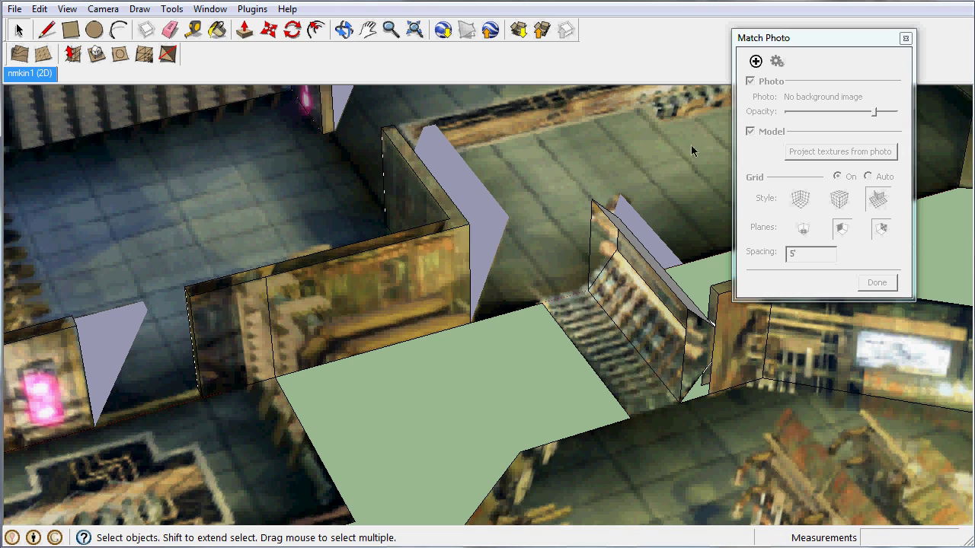
# Hide the projected textures, orbit around the walls, and go back to the nmkin1 (2D) scene
pyautogui.click(748, 131)
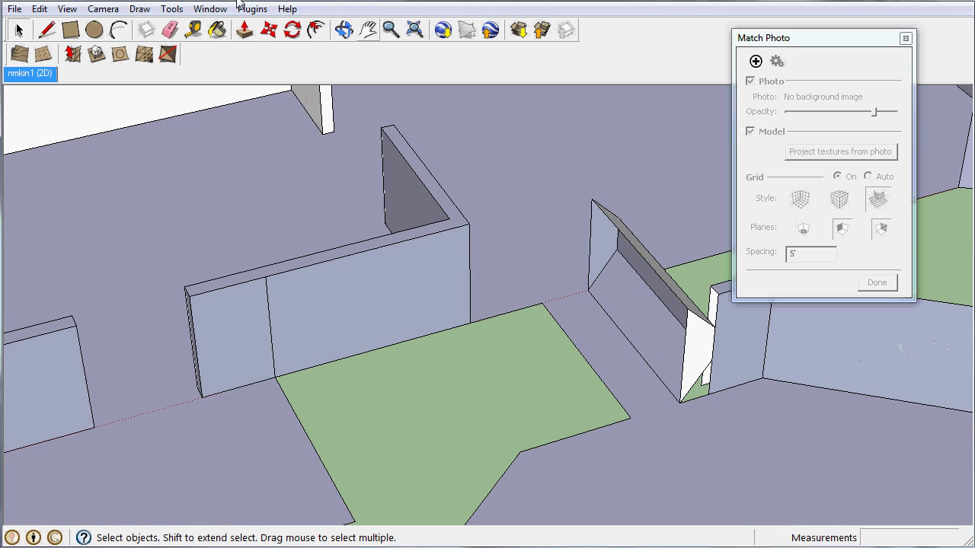
pyautogui.click(31, 73)
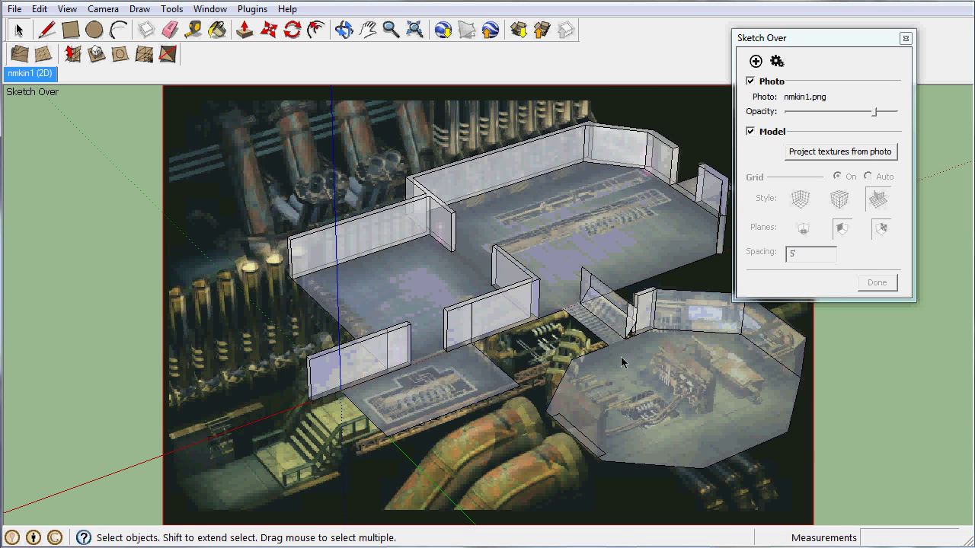
pyautogui.scroll(5, 627, 338)
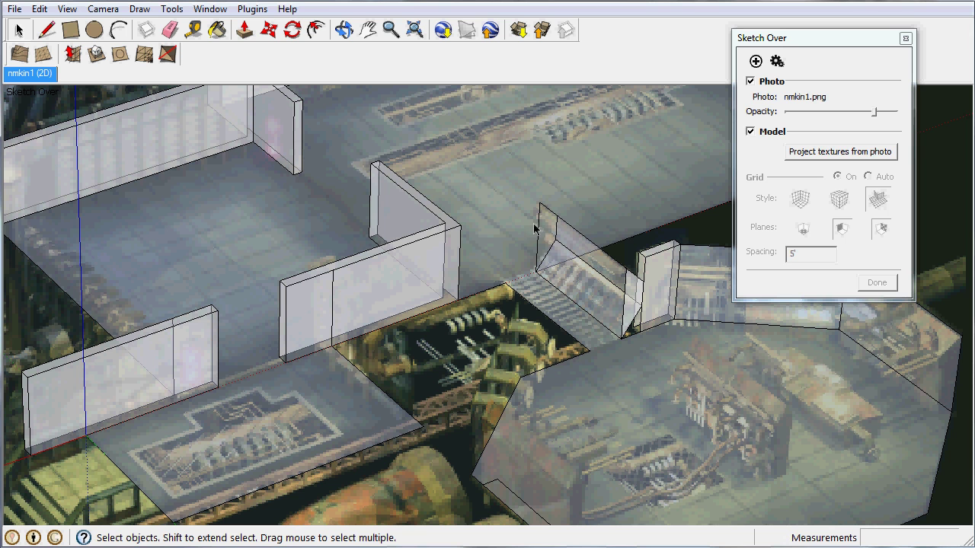
pyautogui.click(635, 303)
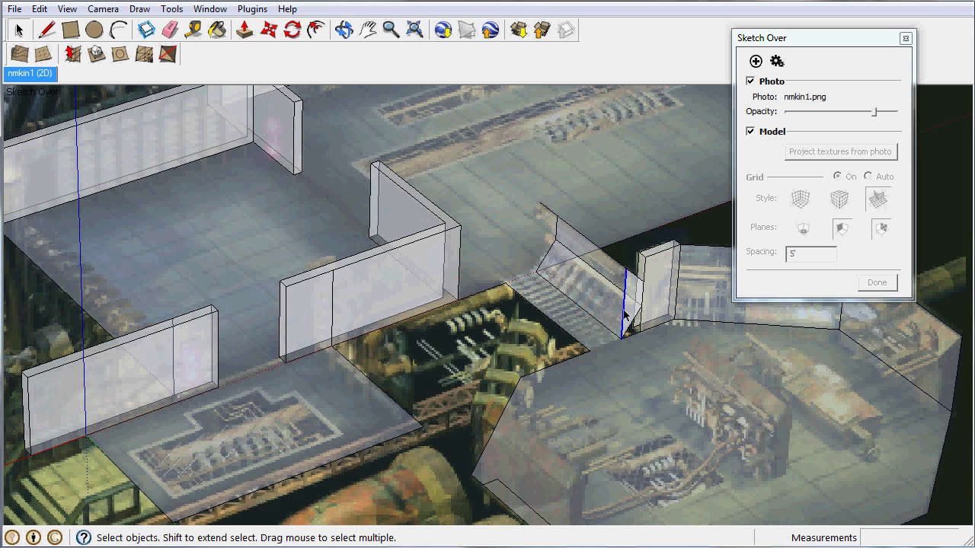
pyautogui.click(624, 313)
pyautogui.moveTo(627, 317); pyautogui.dragTo(597, 269, button='middle')
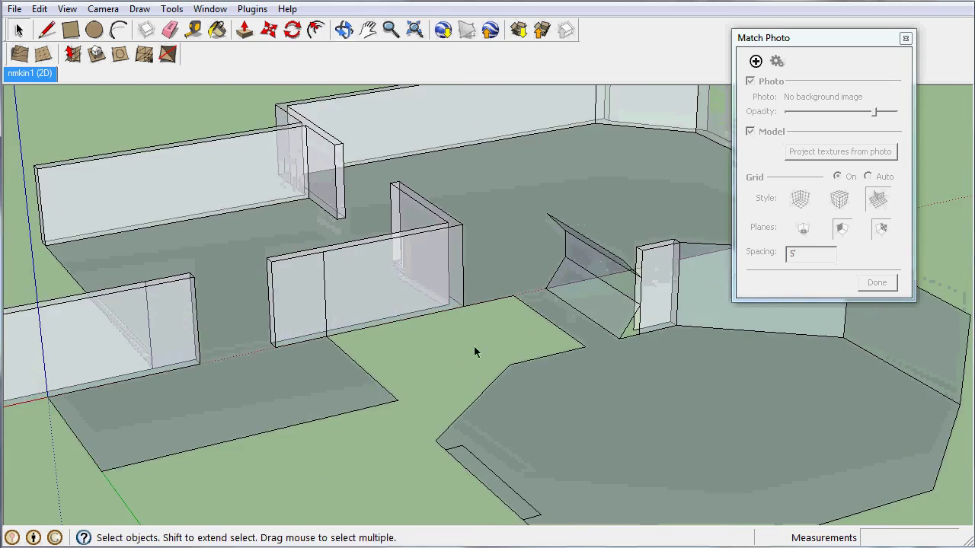
pyautogui.moveTo(475, 348); pyautogui.dragTo(426, 313, button='middle')
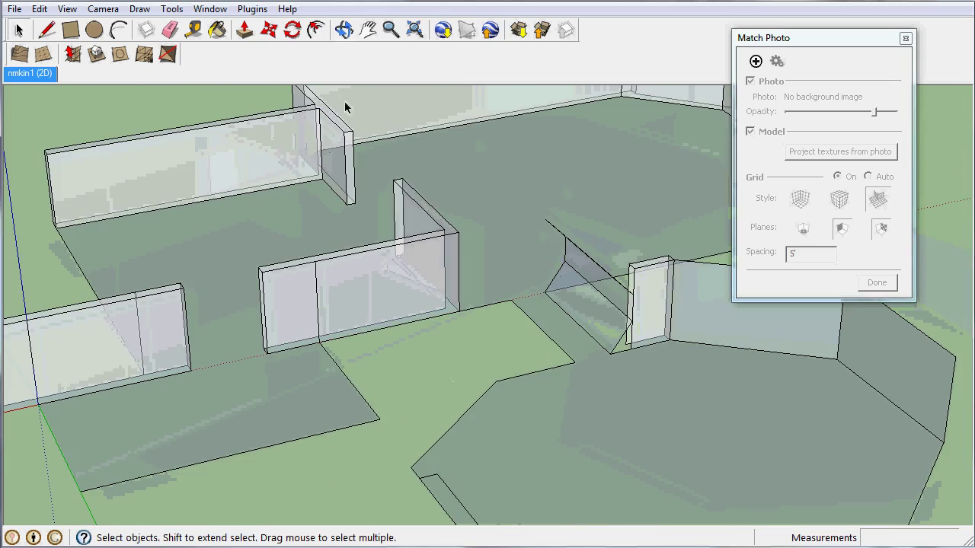
pyautogui.click(29, 73)
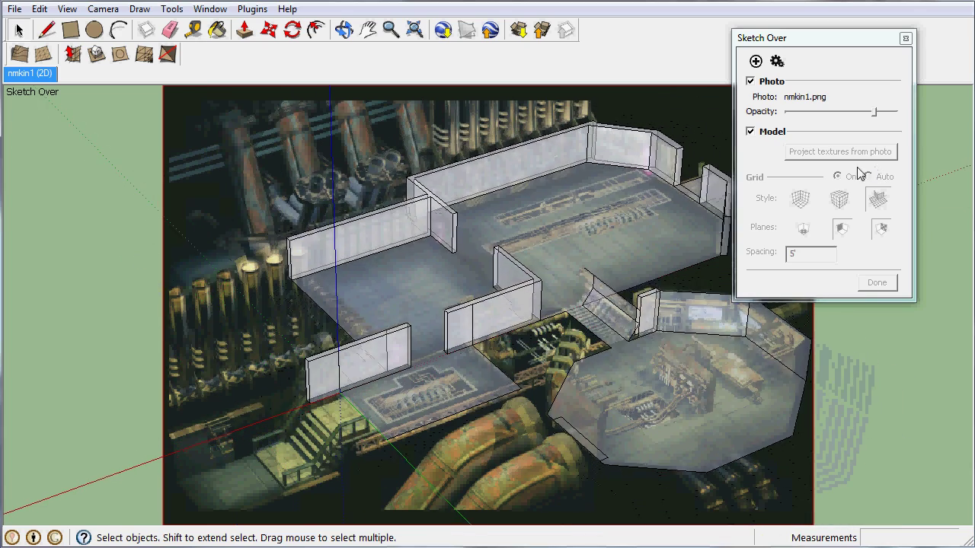
pyautogui.click(841, 151)
pyautogui.moveTo(709, 308); pyautogui.dragTo(645, 282, button='middle')
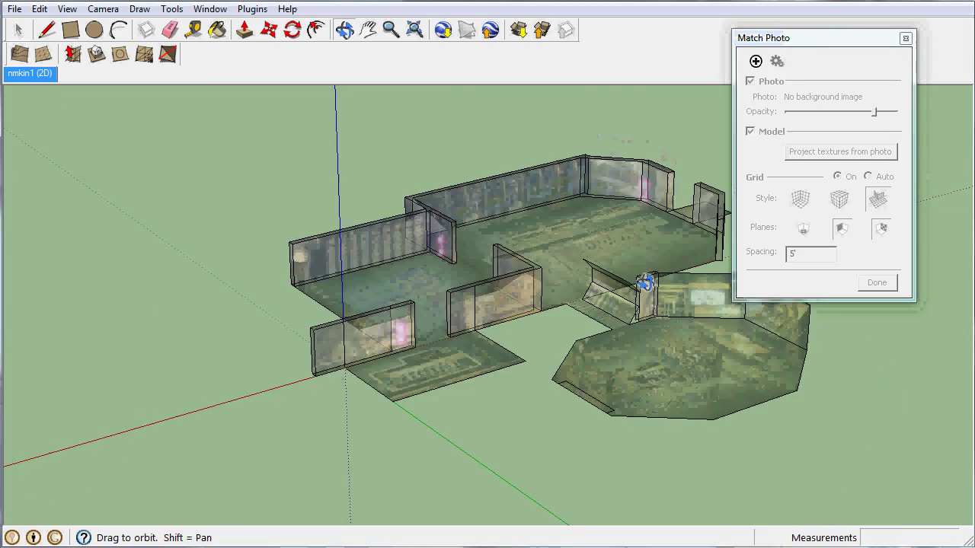
pyautogui.scroll(2, 655, 304)
pyautogui.scroll(4, 612, 316)
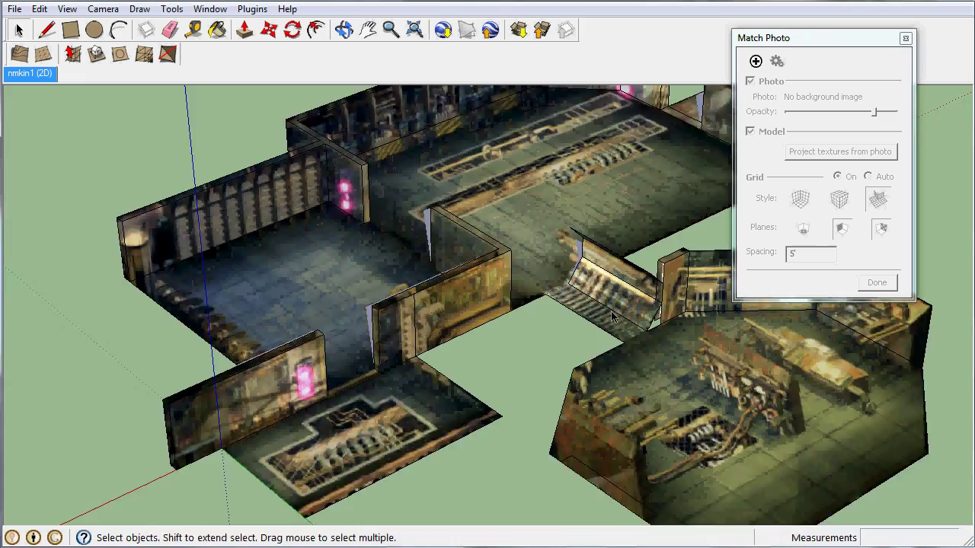
pyautogui.moveTo(612, 316)
pyautogui.mouseDown(button='middle')
pyautogui.moveTo(633, 316)
pyautogui.moveTo(510, 224)
pyautogui.moveTo(670, 304)
pyautogui.moveTo(719, 299)
pyautogui.moveTo(582, 383)
pyautogui.moveTo(457, 335)
pyautogui.mouseUp(button='middle')
pyautogui.scroll(3, 348, 282)
pyautogui.moveTo(348, 283)
pyautogui.mouseDown(button='middle')
pyautogui.moveTo(637, 333)
pyautogui.moveTo(401, 244)
pyautogui.moveTo(466, 315)
pyautogui.moveTo(442, 277)
pyautogui.moveTo(456, 342)
pyautogui.mouseUp(button='middle')
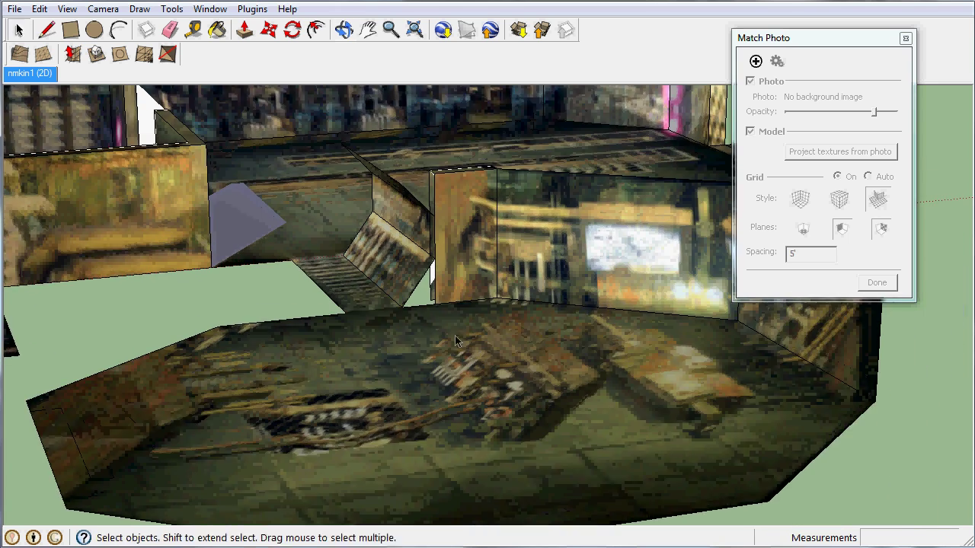
pyautogui.scroll(2, 455, 342)
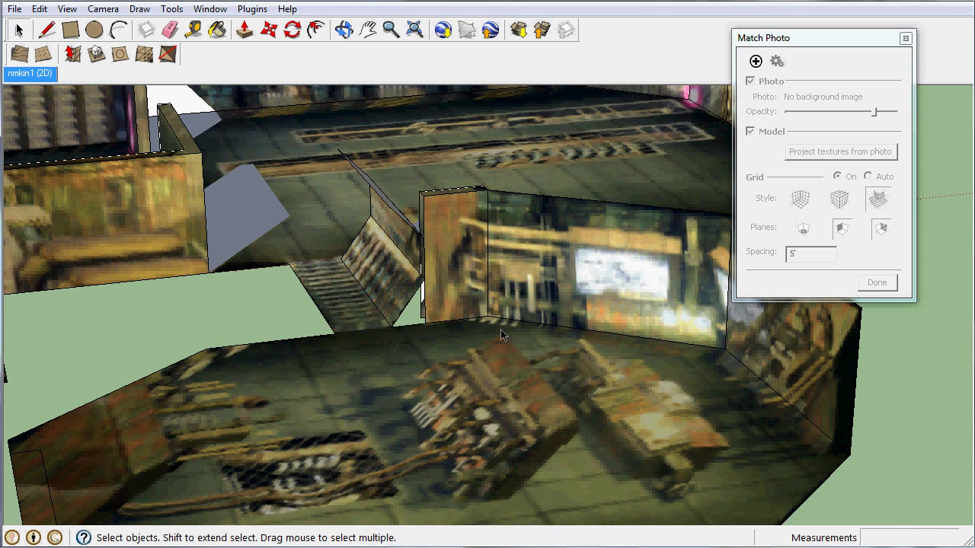
pyautogui.hotkey('ctrl', 'z')
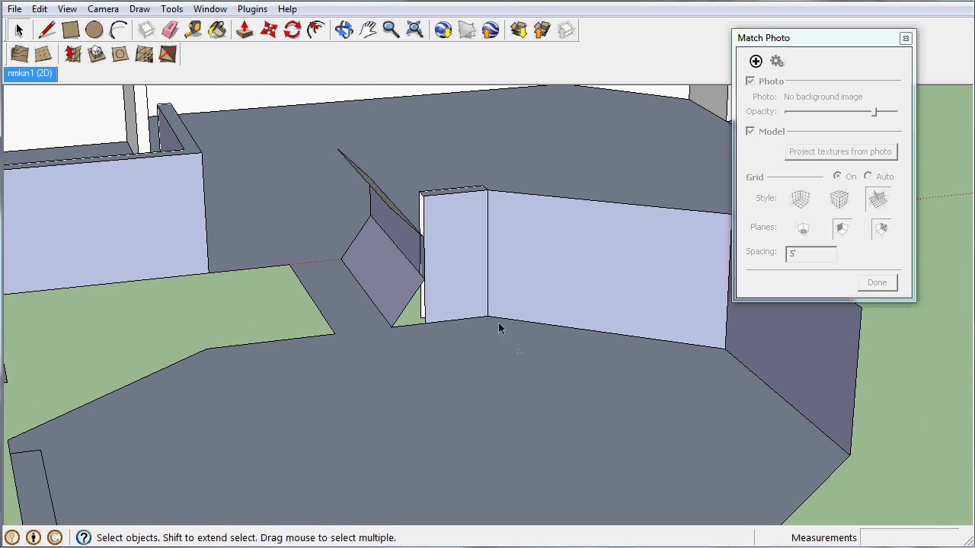
# From the nmkin1 scene, Push/Pull the thin strip beside the octagonal floor into a wall block
pyautogui.click(18, 75)
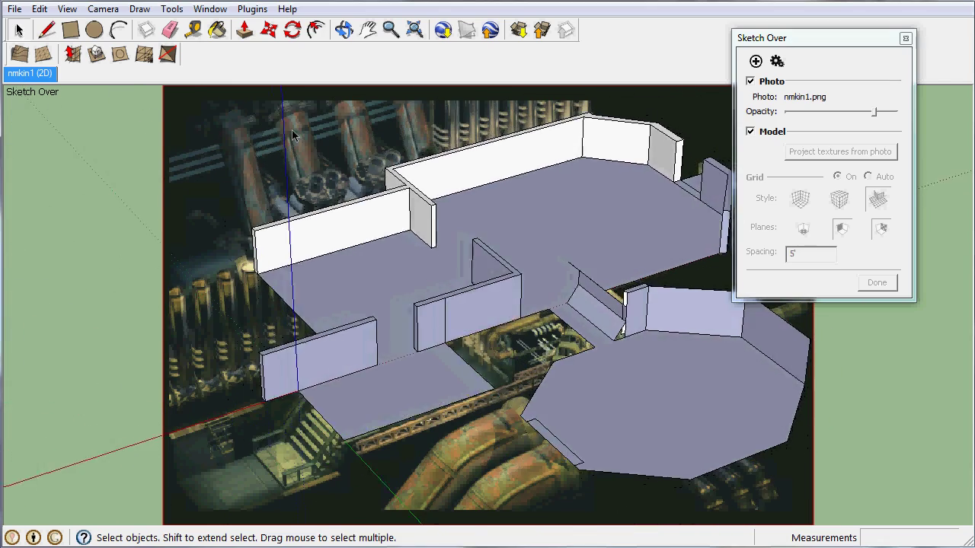
pyautogui.scroll(2, 436, 181)
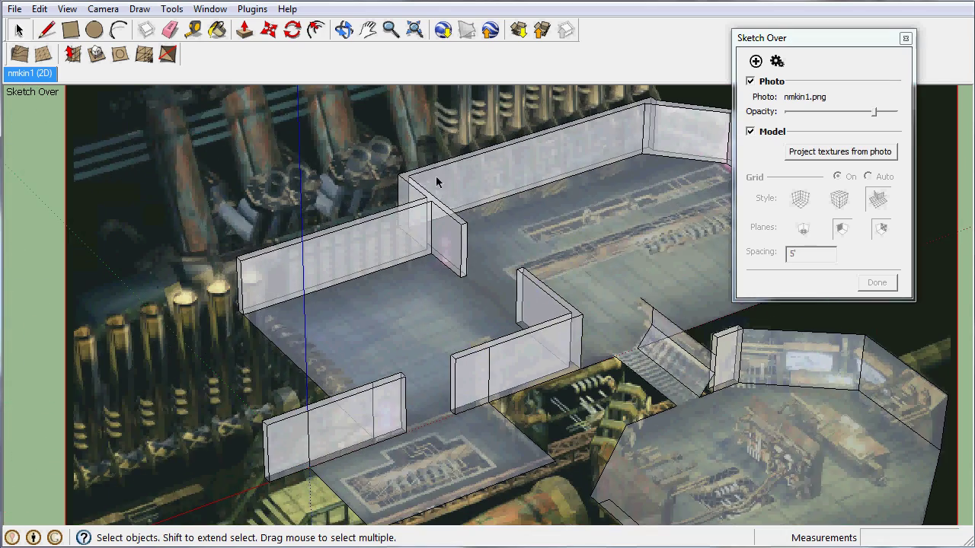
pyautogui.moveTo(436, 180); pyautogui.dragTo(500, 218, button='middle')
pyautogui.scroll(5, 518, 428)
pyautogui.keyDown('shift'); pyautogui.moveTo(582, 332); pyautogui.dragTo(489, 383, button='middle'); pyautogui.keyUp('shift')
pyautogui.scroll(3, 490, 377)
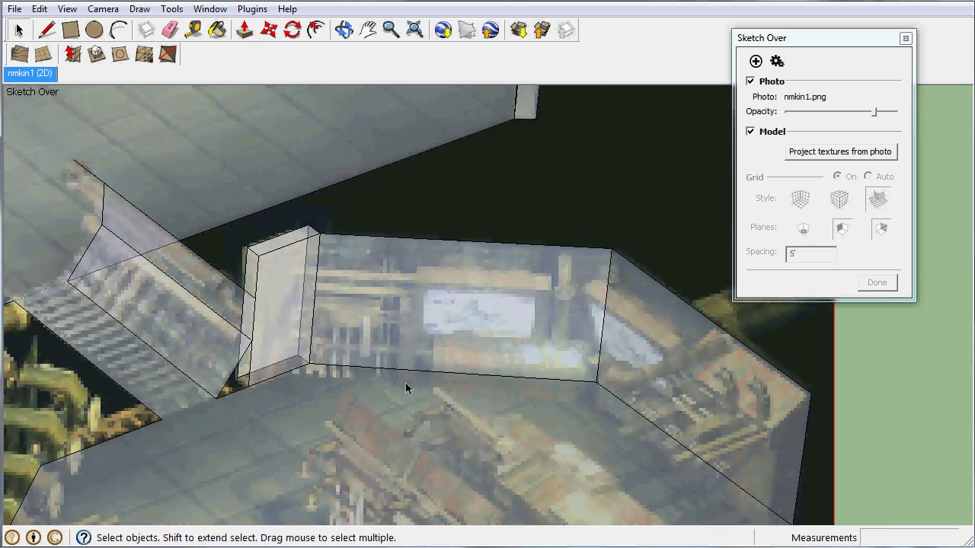
pyautogui.moveTo(406, 389); pyautogui.dragTo(268, 395, button='middle')
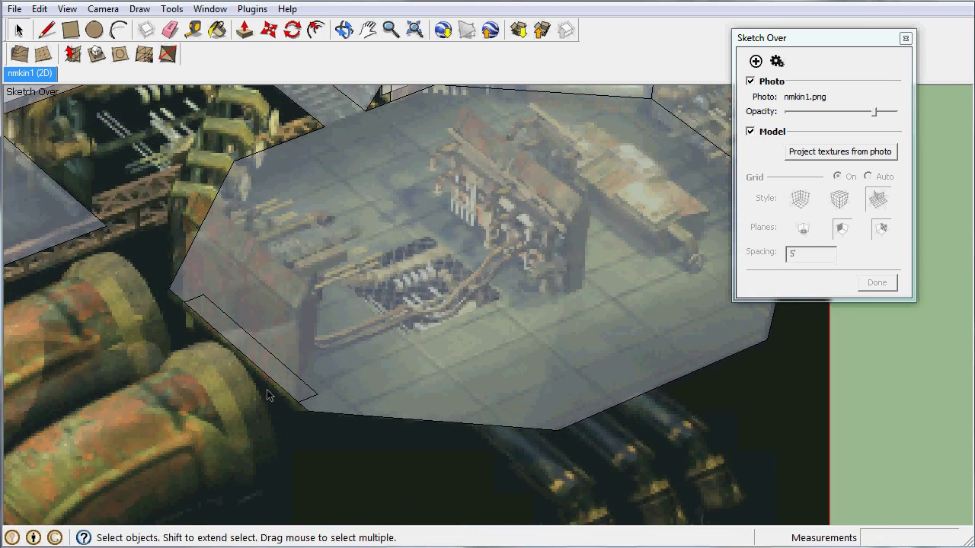
pyautogui.click(244, 29)
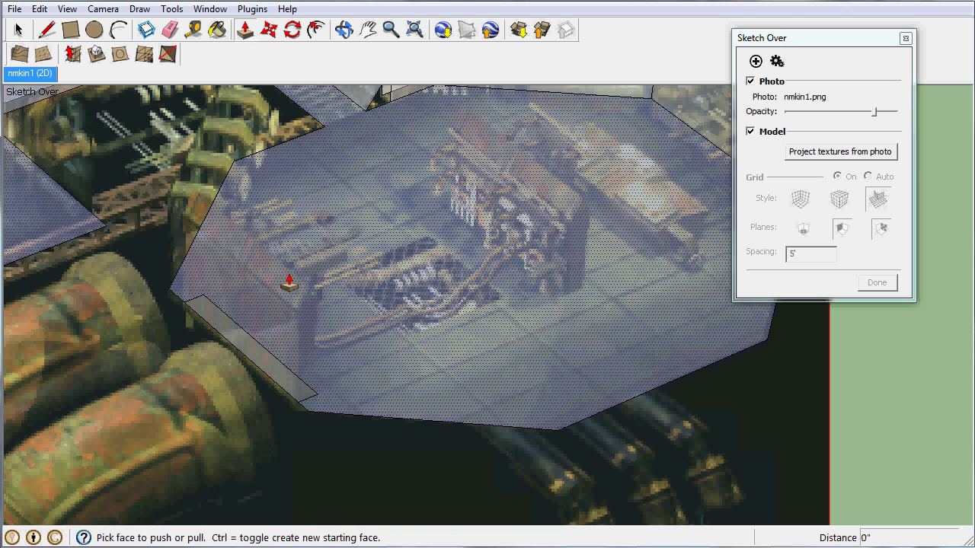
pyautogui.moveTo(266, 364); pyautogui.dragTo(273, 280)
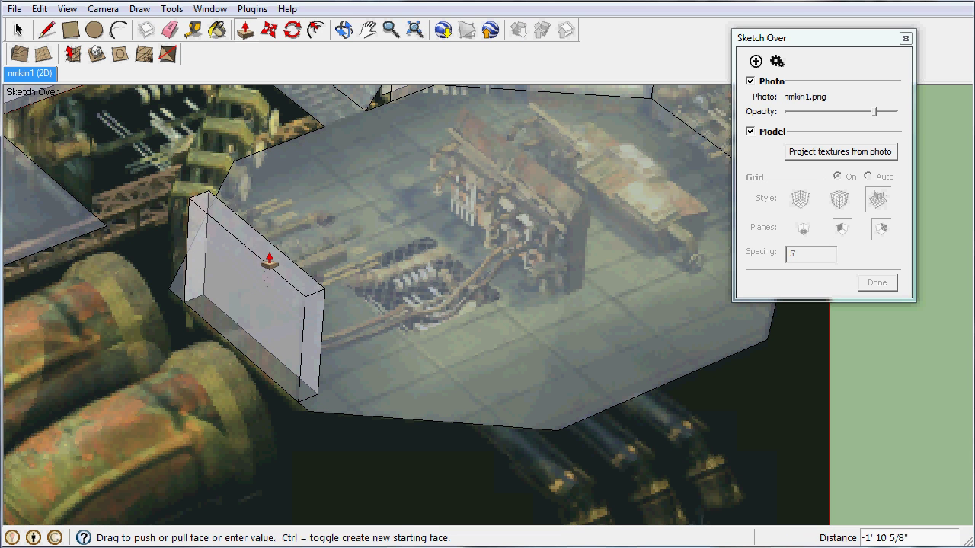
pyautogui.moveTo(266, 245); pyautogui.dragTo(265, 245)
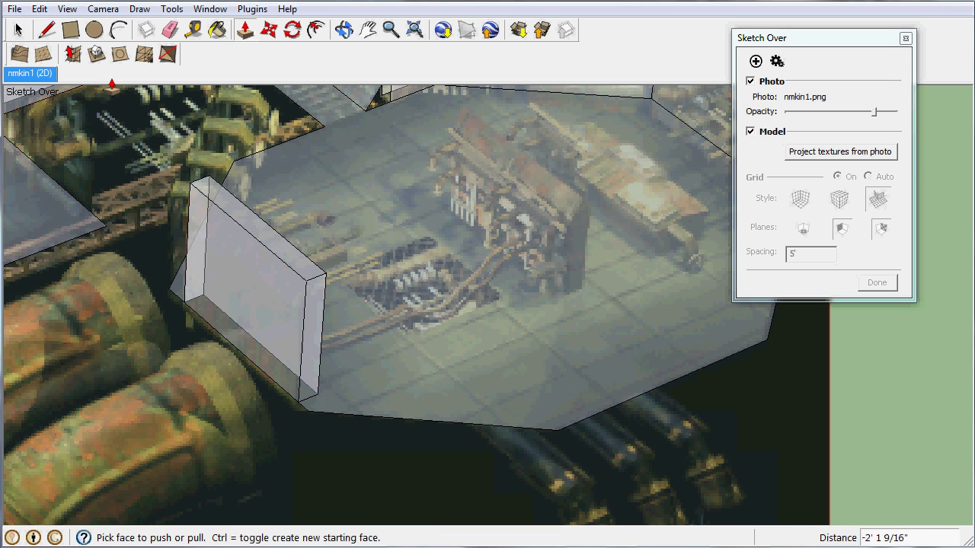
pyautogui.press('space')
# Try copying the new wall's top edge down its face with Move+Ctrl, then undo it
pyautogui.click(264, 248)
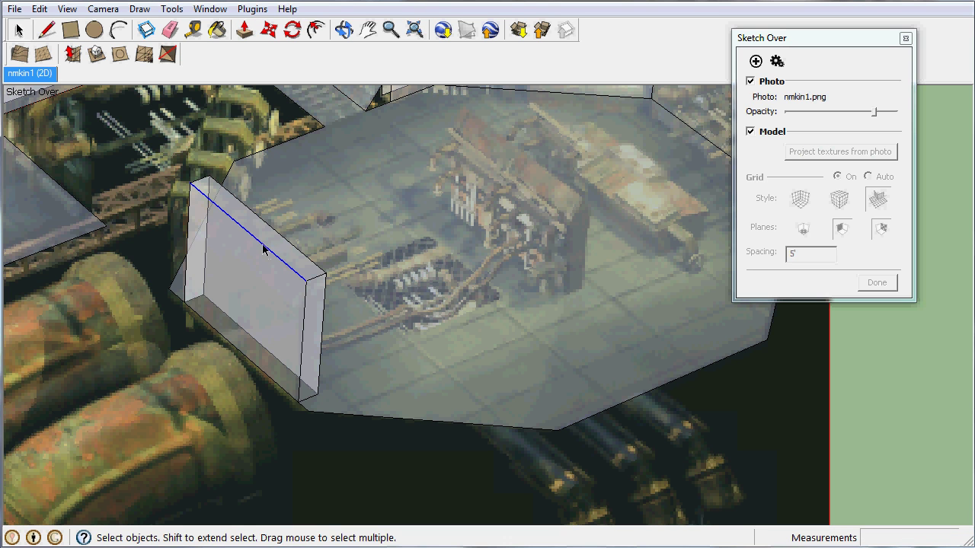
pyautogui.press('m')
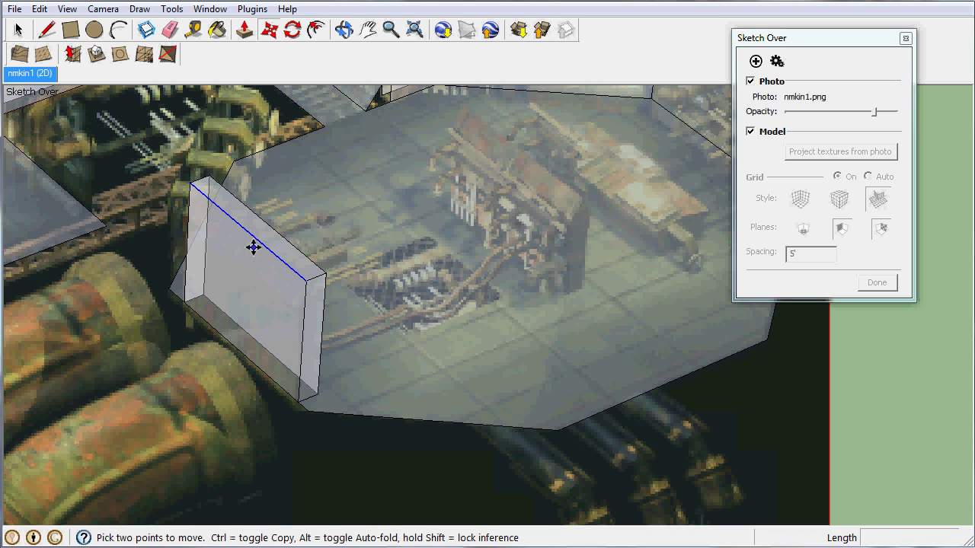
pyautogui.click(259, 242)
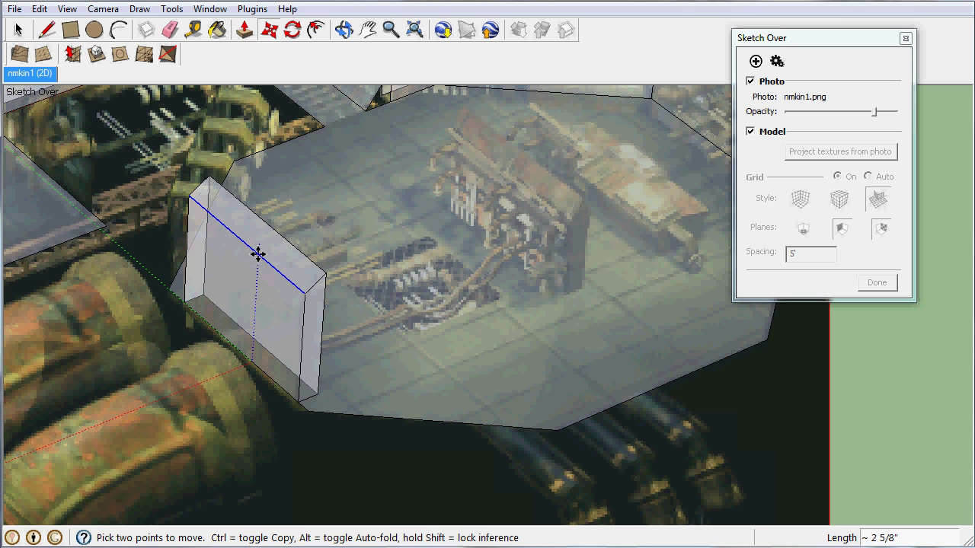
pyautogui.press('ctrl')
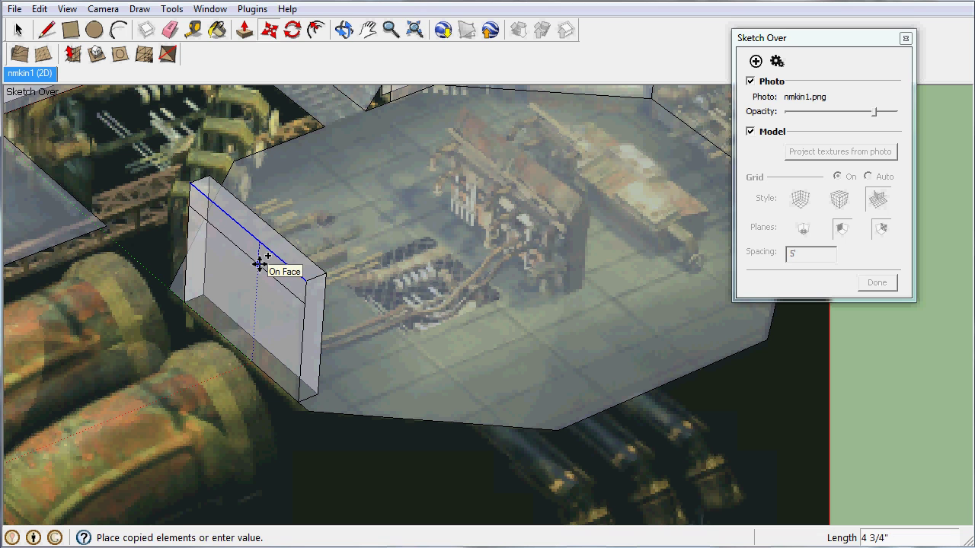
pyautogui.click(260, 263)
pyautogui.hotkey('ctrl', 'z')
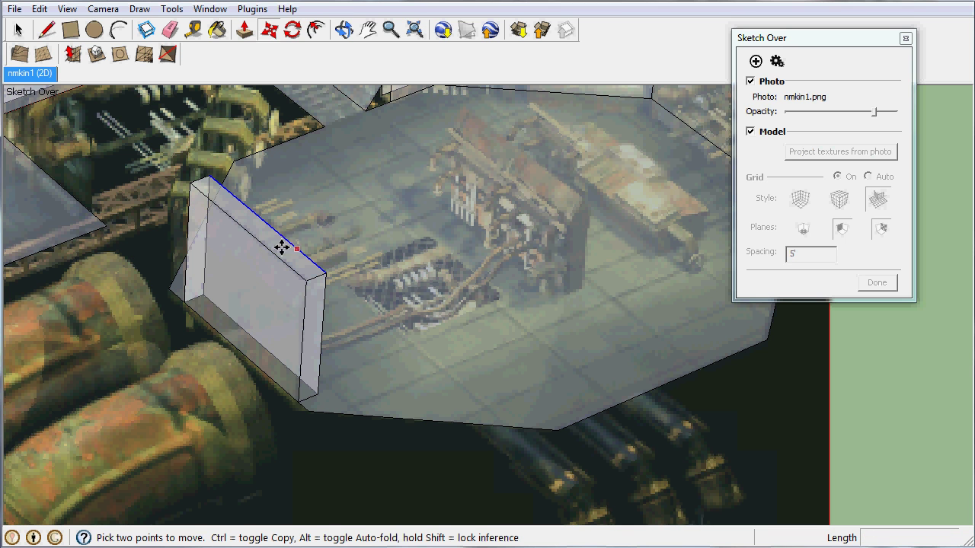
pyautogui.click(266, 252)
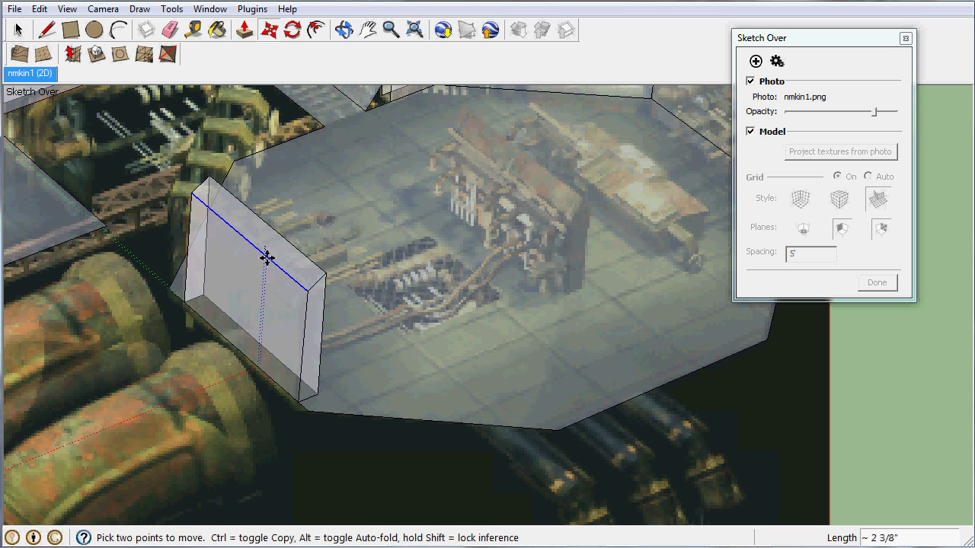
pyautogui.press('ctrl')
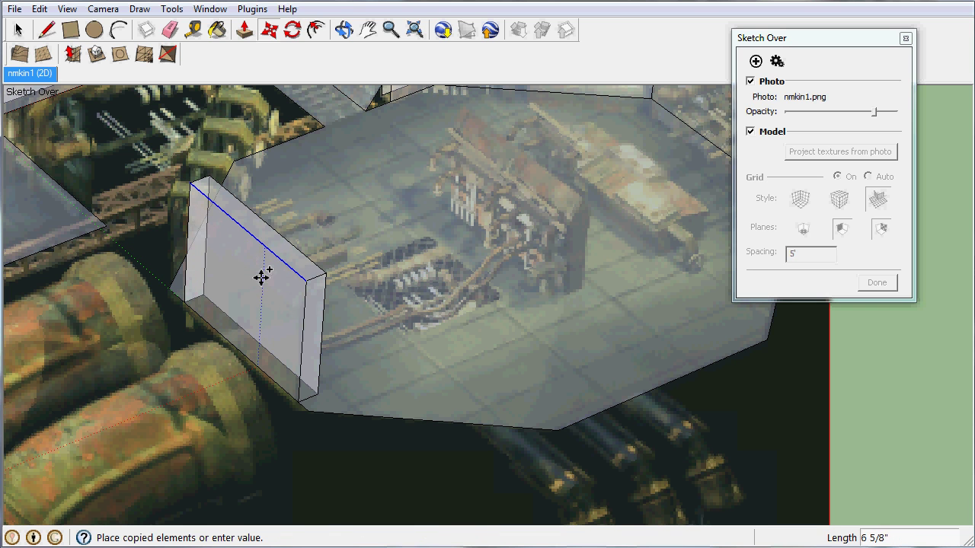
pyautogui.click(261, 283)
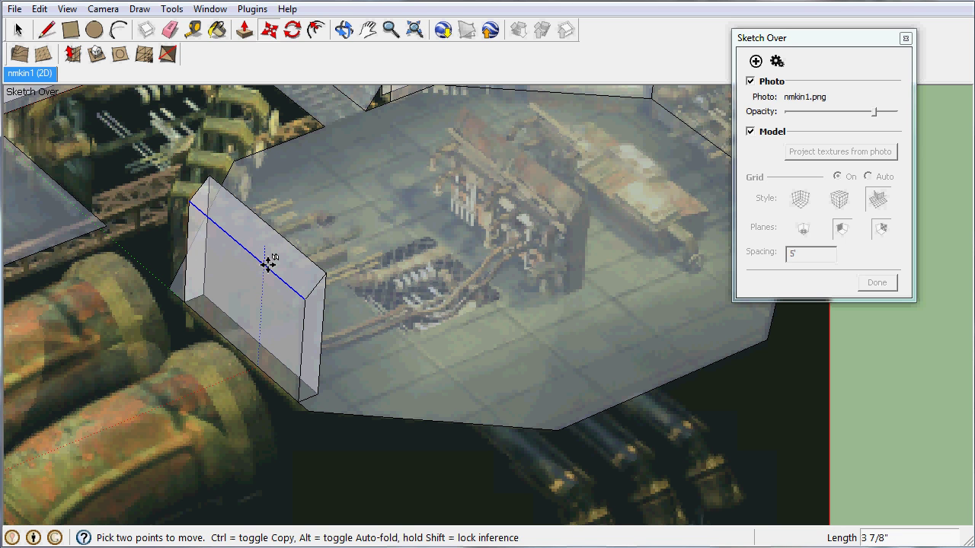
pyautogui.press('Escape')
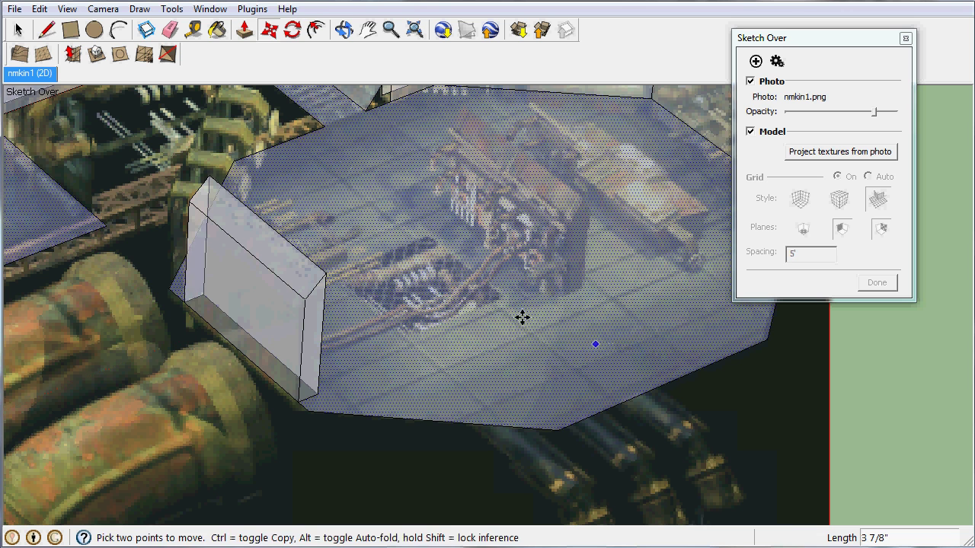
pyautogui.press('r')
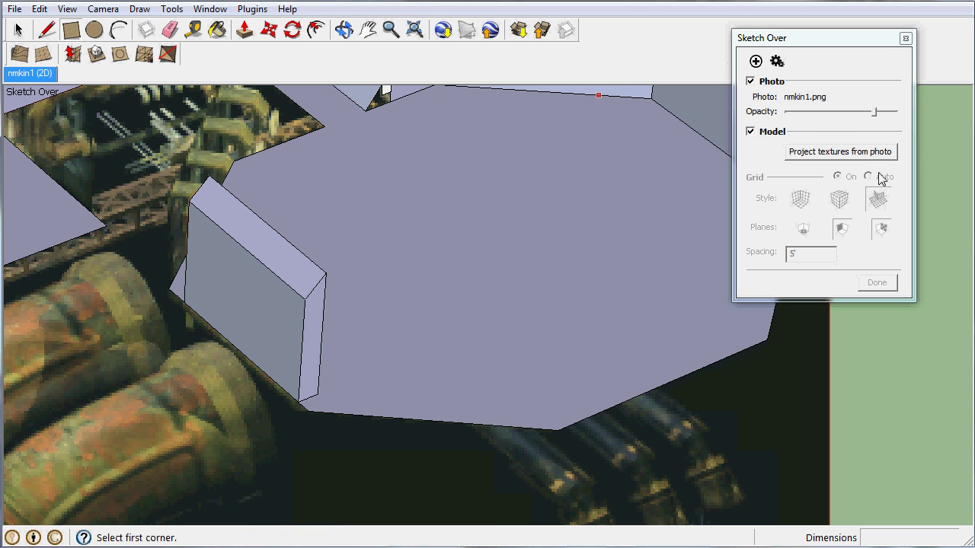
# Project the photo textures onto the octagonal room's floor and new wall block
pyautogui.click(853, 157)
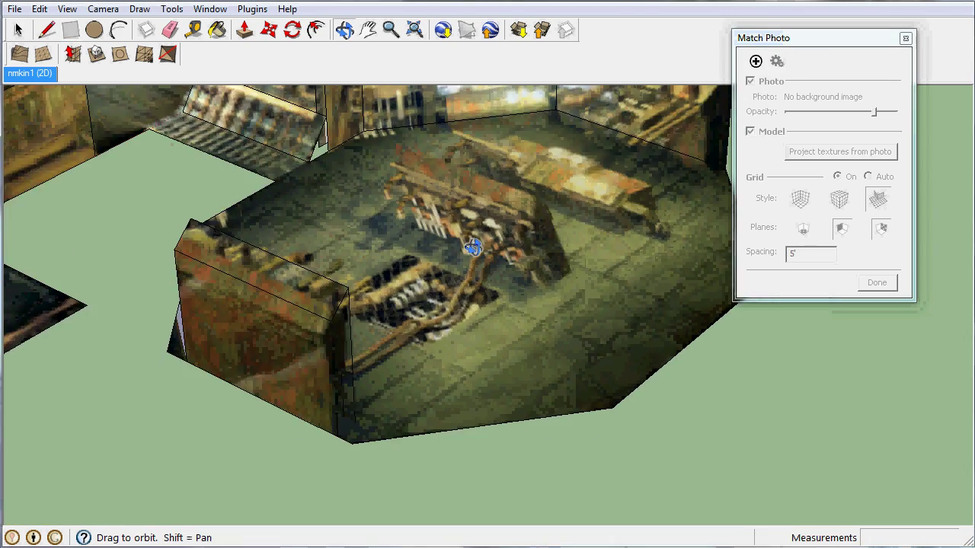
pyautogui.scroll(2, 370, 288)
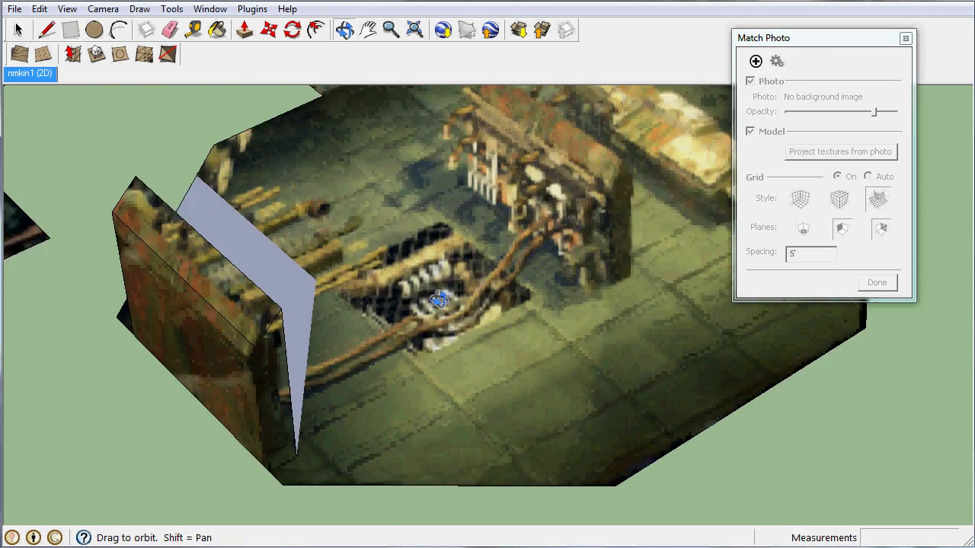